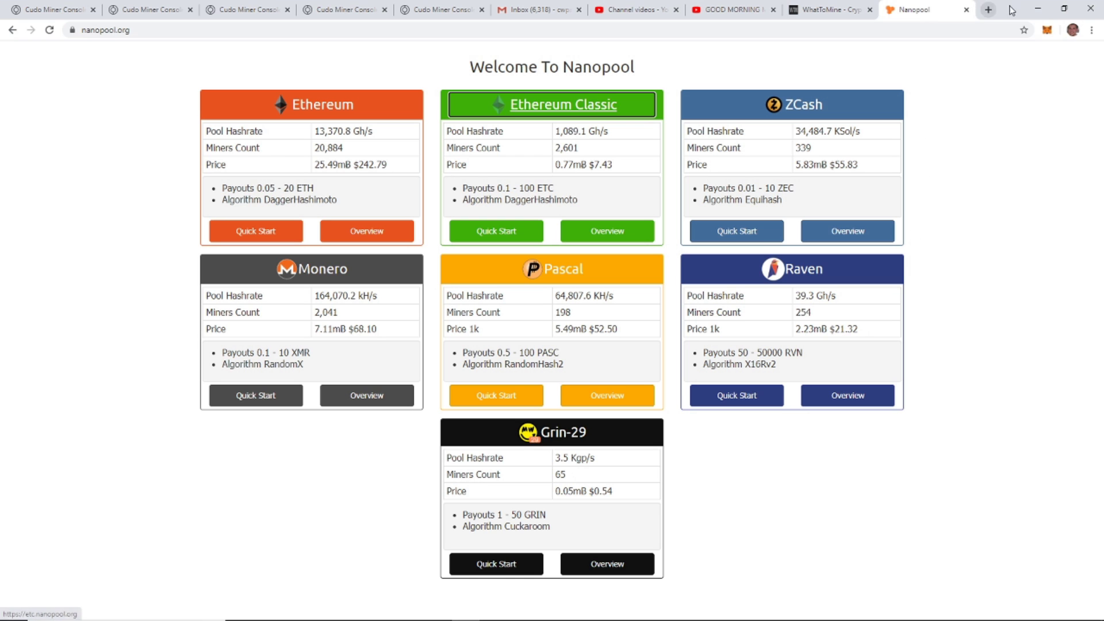
{"action": "left_click", "coordinate": [1036, 10]}
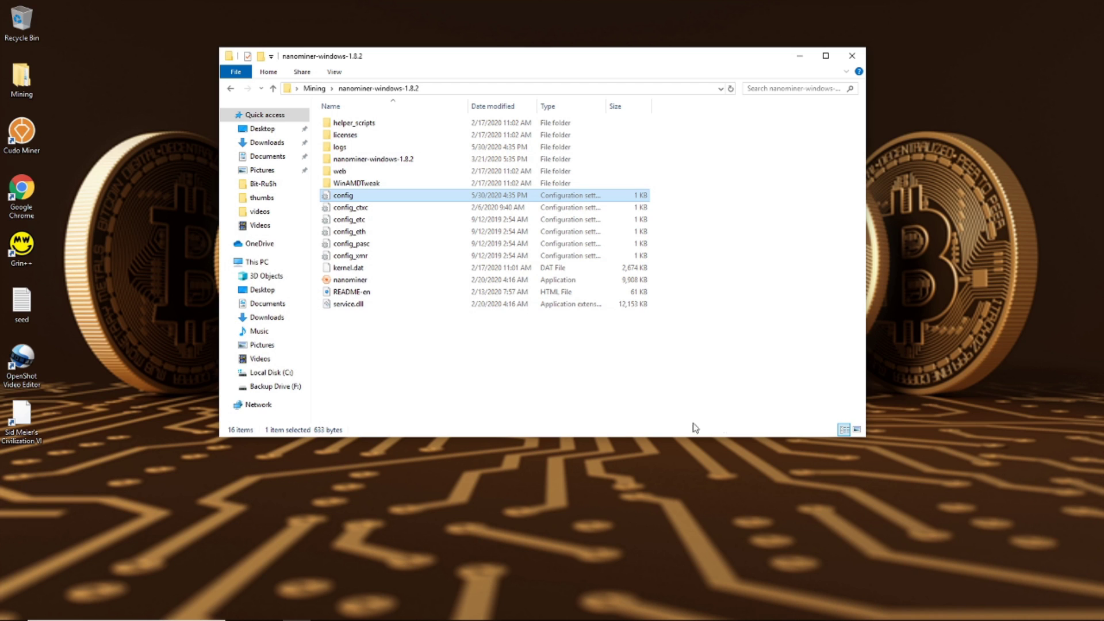
Step: Open config in Notepad and save a backup copy of it as config-2
{"action": "double_click", "coordinate": [339, 197]}
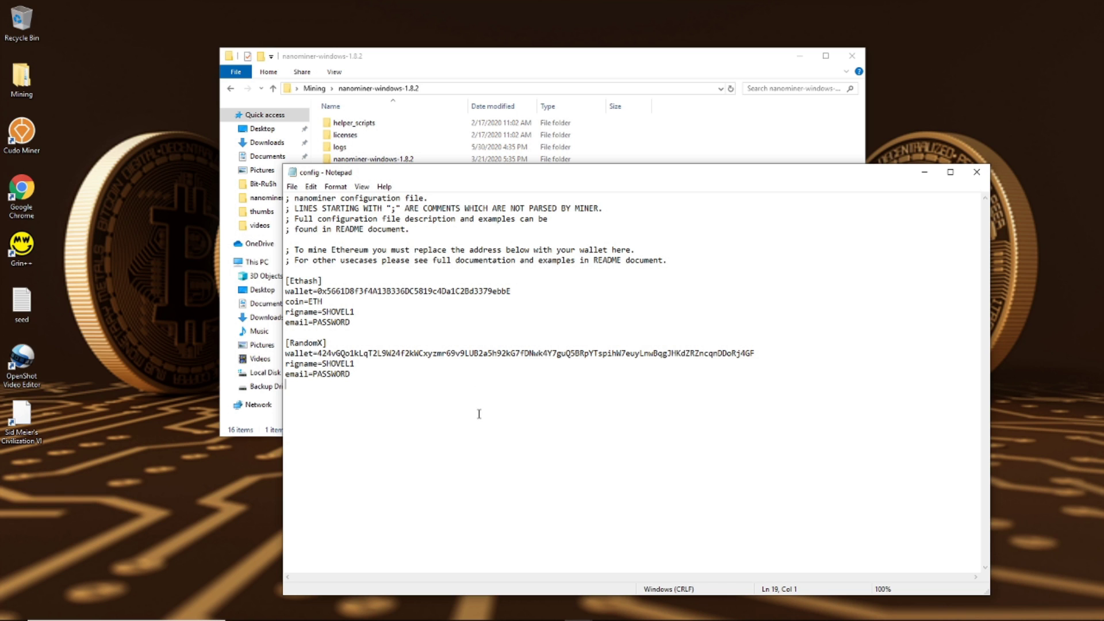
{"action": "left_click", "coordinate": [292, 186]}
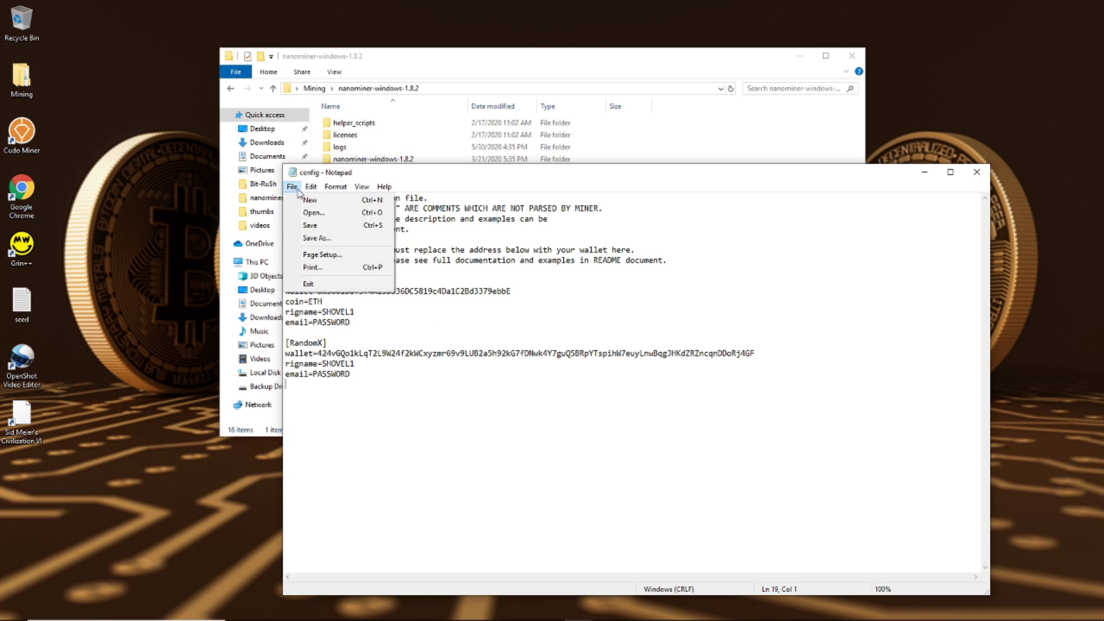
{"action": "left_click", "coordinate": [324, 239]}
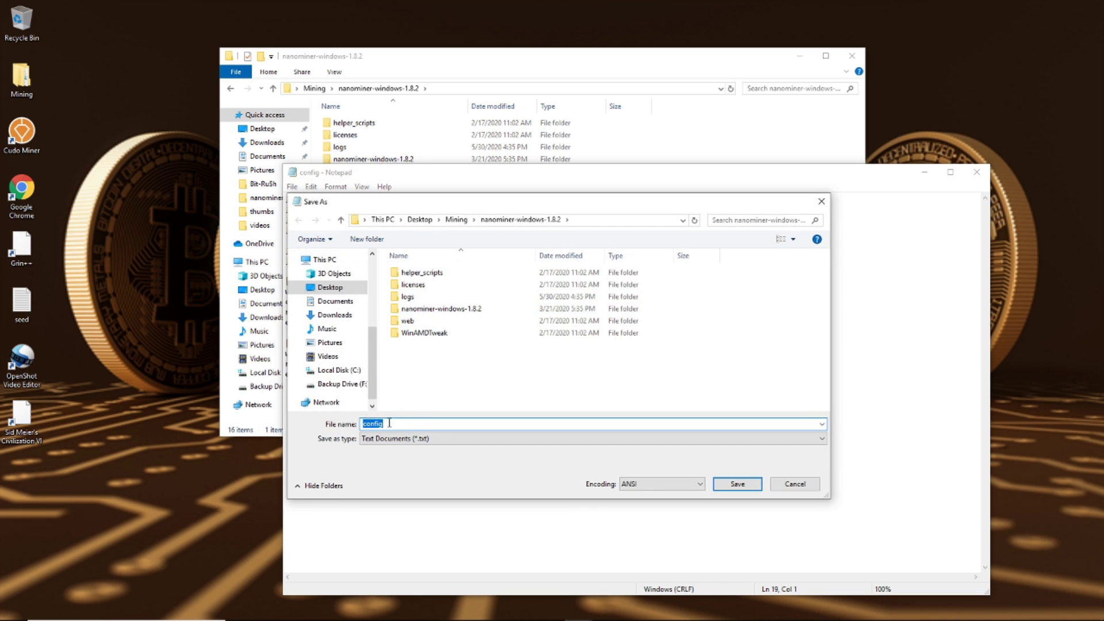
{"action": "left_click", "coordinate": [400, 424]}
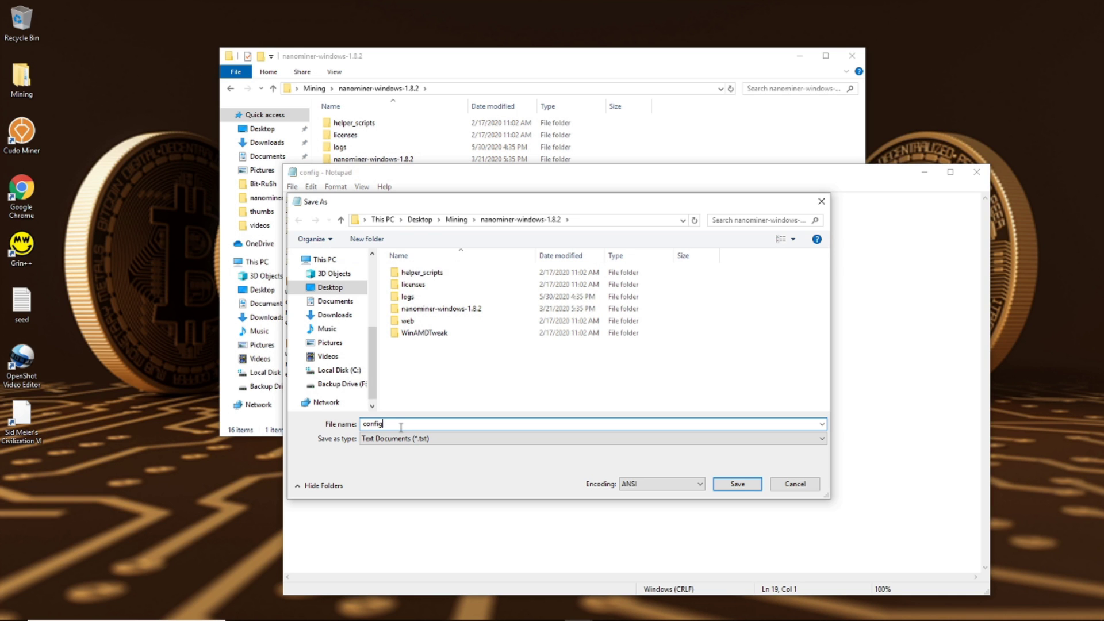
{"action": "type", "text": "-2"}
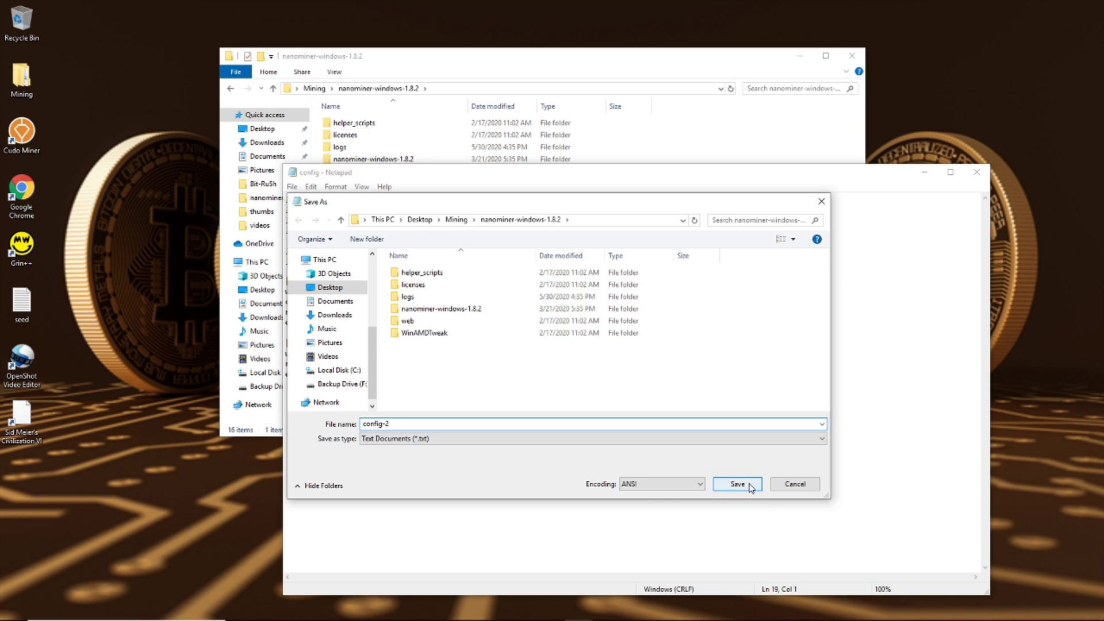
{"action": "left_click", "coordinate": [745, 484]}
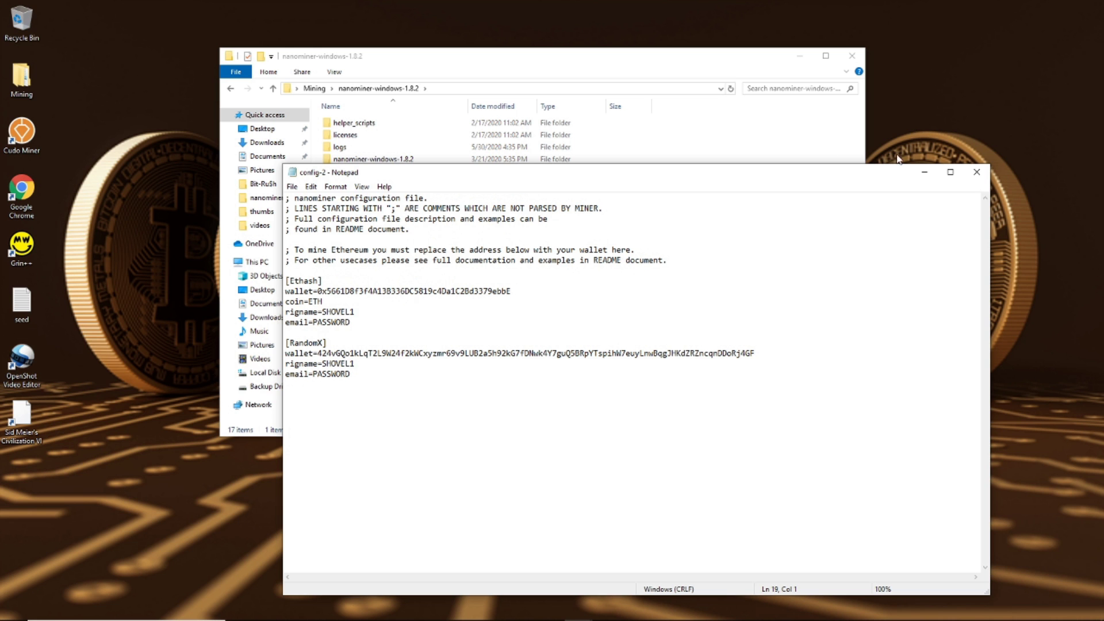
Step: Close config-2, reopen the original config and delete its Ethash and RandomX settings blocks
{"action": "left_click", "coordinate": [979, 176]}
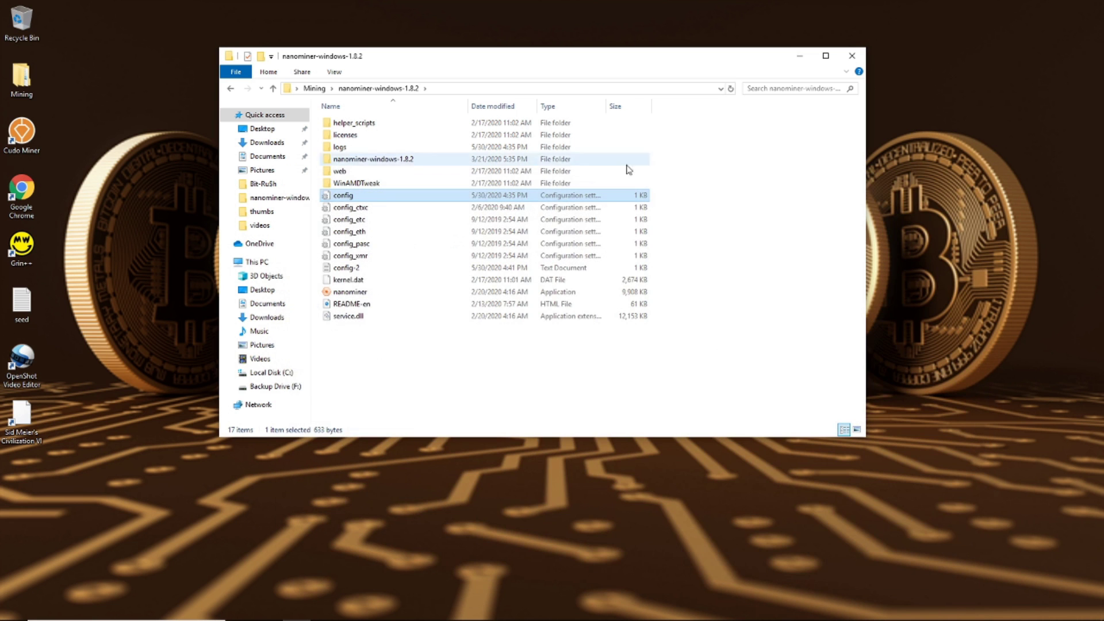
{"action": "double_click", "coordinate": [339, 199]}
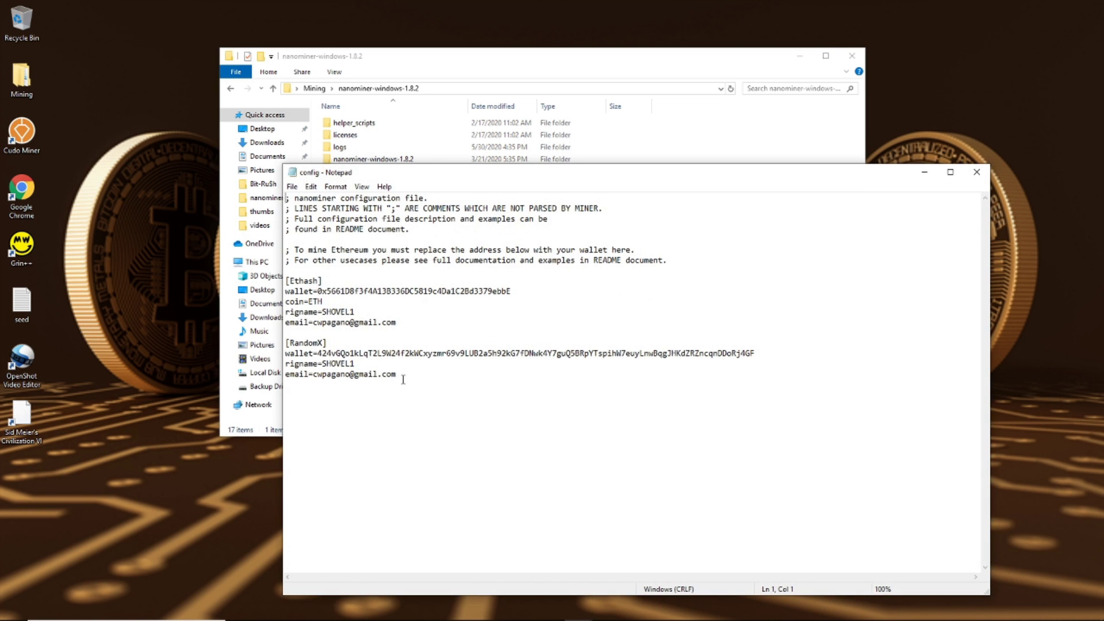
{"action": "left_click_drag", "start_coordinate": [397, 375], "coordinate": [286, 292]}
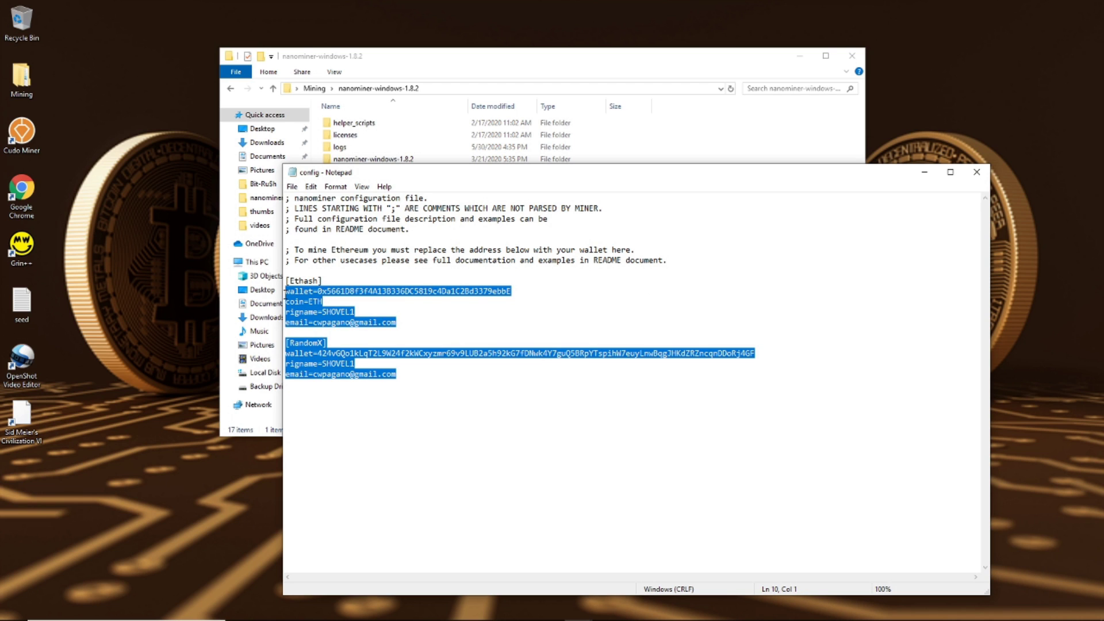
{"action": "key", "text": "BackSpace"}
{"action": "key", "text": "BackSpace"}
{"action": "key", "text": "BackSpace"}
{"action": "key", "text": "BackSpace"}
{"action": "key", "text": "BackSpace"}
{"action": "key", "text": "BackSpace"}
{"action": "key", "text": "BackSpace"}
{"action": "key", "text": "BackSpace"}
{"action": "key", "text": "BackSpace"}
{"action": "key", "text": "BackSpace"}
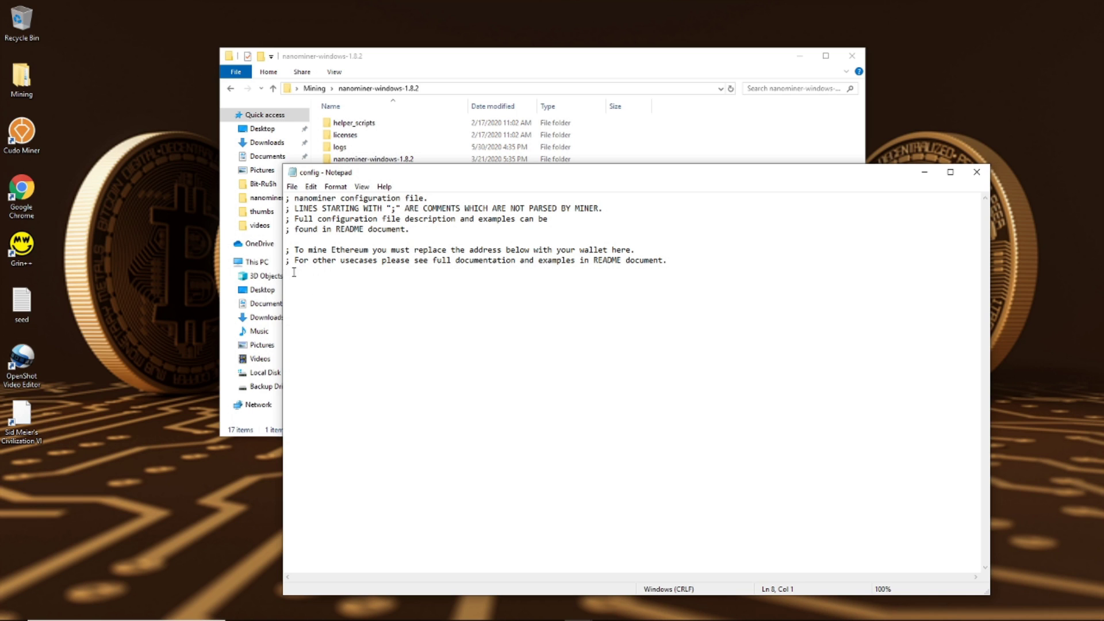
Step: Delete the remaining comment text so config is empty, then bring the nanominer folder forward
{"action": "left_click_drag", "start_coordinate": [287, 281], "coordinate": [285, 201]}
{"action": "key", "text": "Delete"}
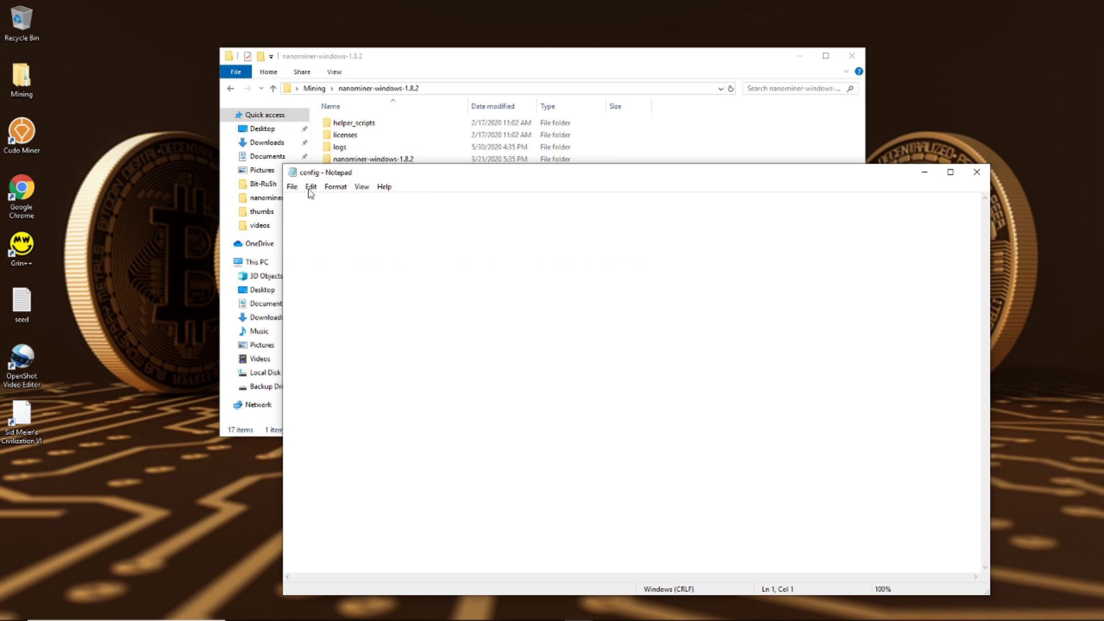
{"action": "mouse_move", "coordinate": [344, 617]}
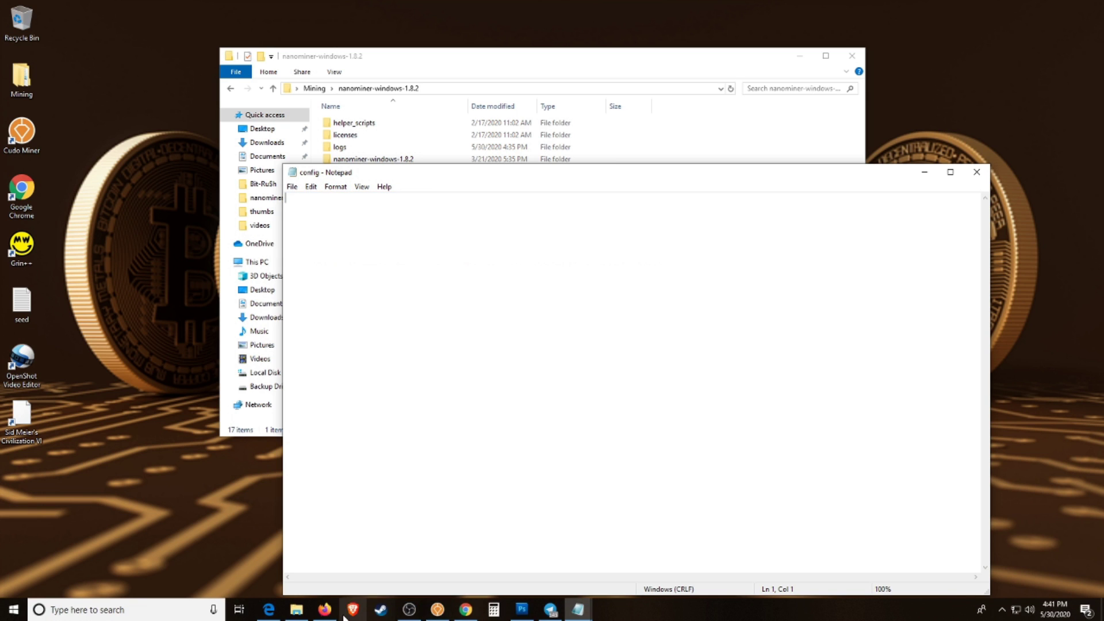
{"action": "left_click", "coordinate": [585, 64]}
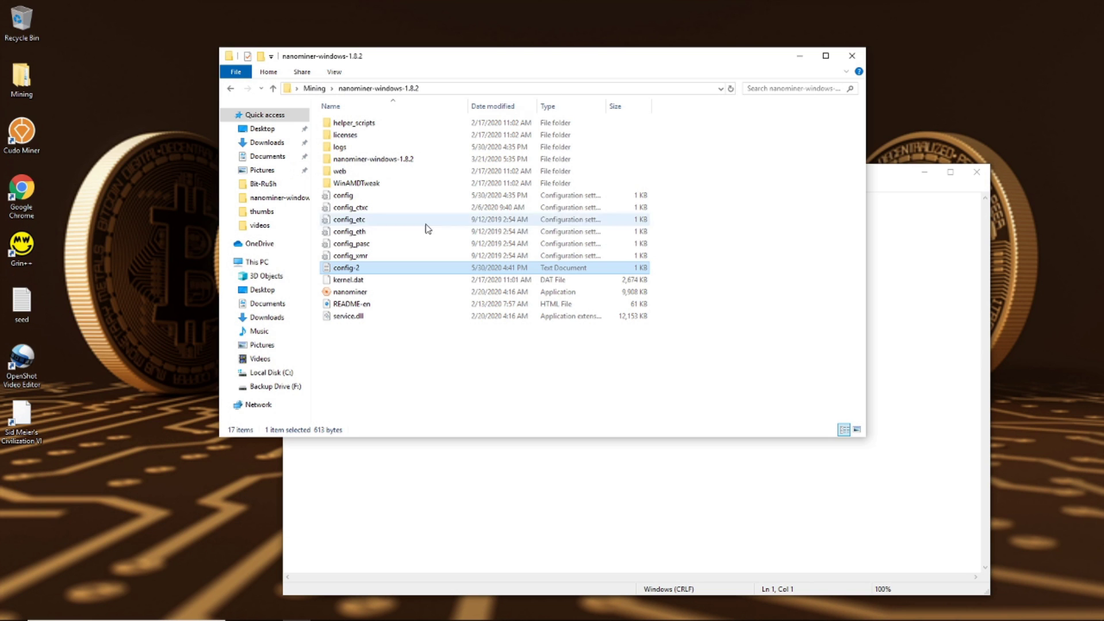
Step: Arrange the folder, empty config and config-2 windows side by side on screen
{"action": "left_click_drag", "start_coordinate": [747, 60], "coordinate": [548, 24]}
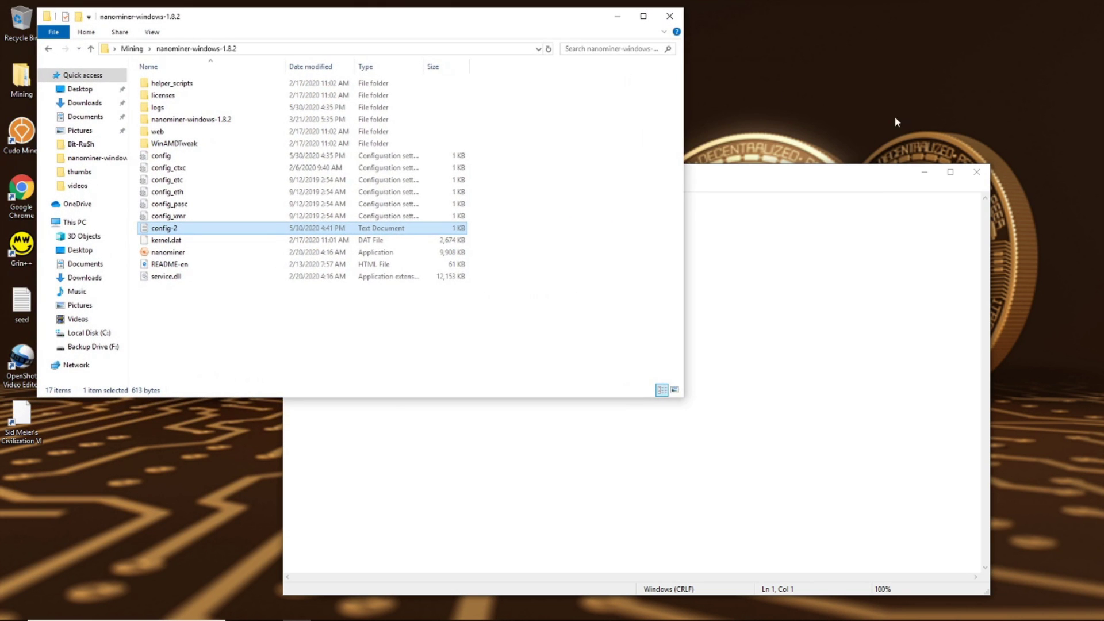
{"action": "left_click_drag", "start_coordinate": [850, 173], "coordinate": [920, 54]}
{"action": "left_click", "coordinate": [590, 522]}
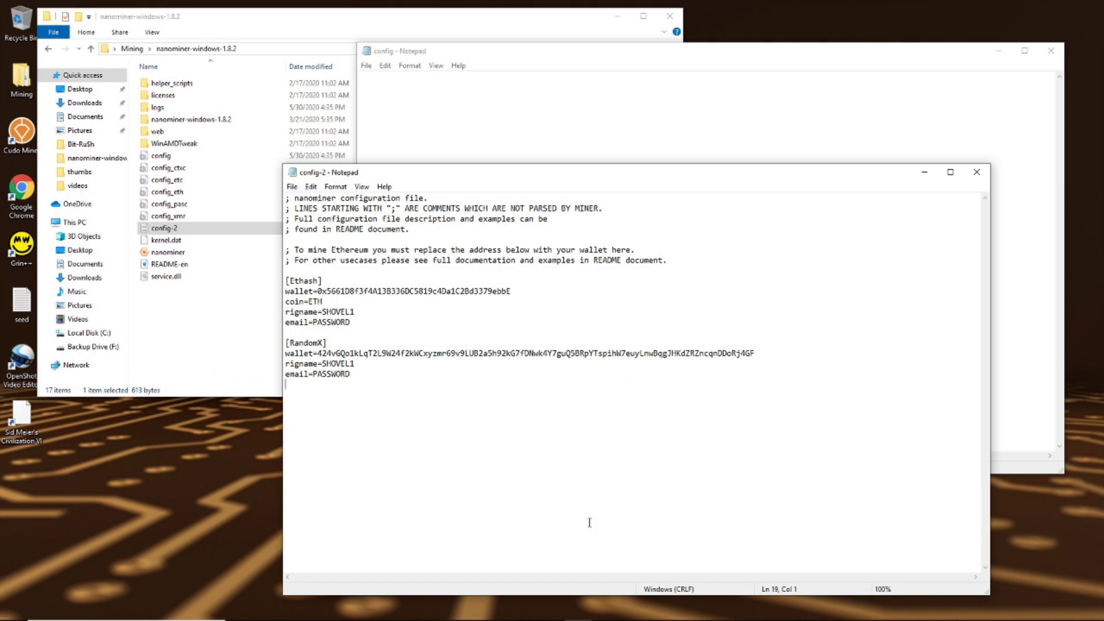
{"action": "left_click_drag", "start_coordinate": [538, 179], "coordinate": [353, 178]}
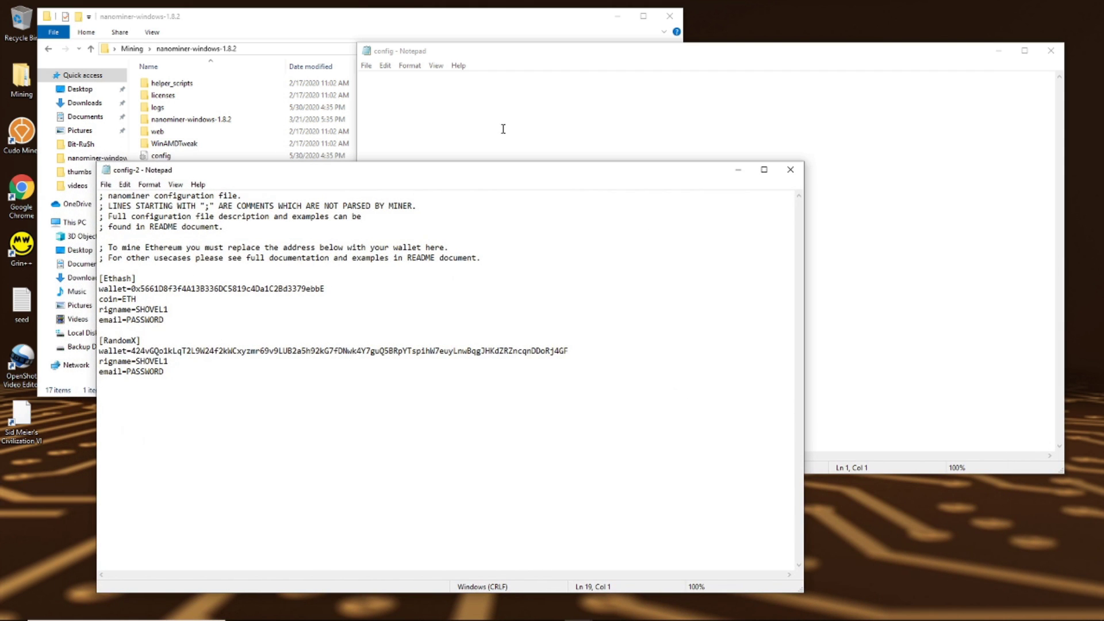
Step: Enter COIN=ETH and WALLET= followed by the wallet address copied from config-2
{"action": "left_click", "coordinate": [479, 121]}
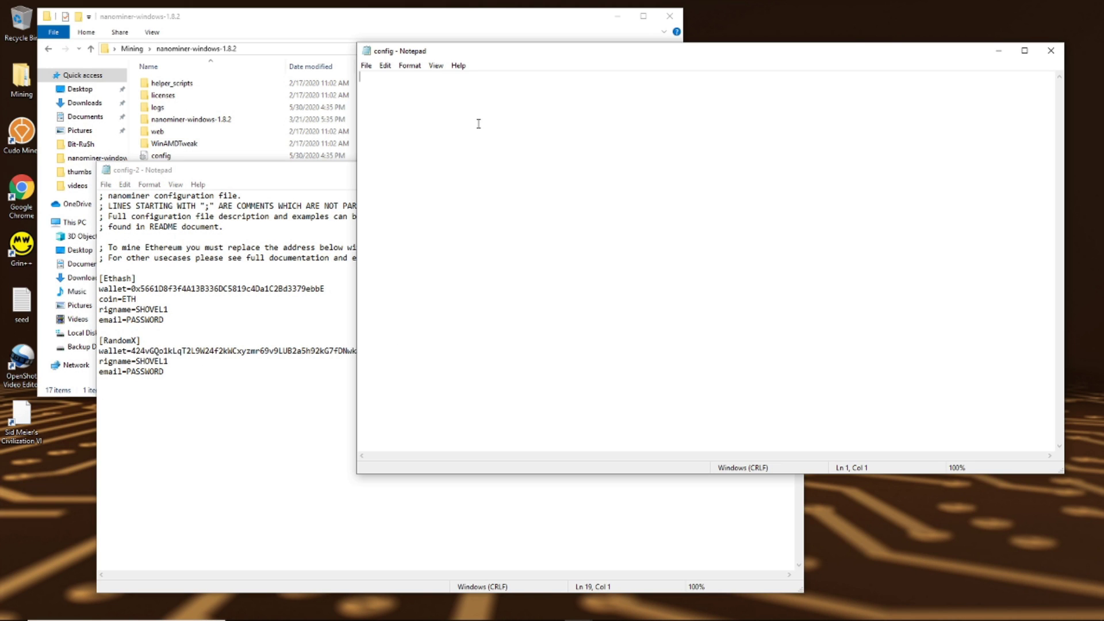
{"action": "type", "text": "COIN="}
{"action": "type", "text": "ETH"}
{"action": "type", "text": "WALLET="}
{"action": "left_click_drag", "start_coordinate": [325, 289], "coordinate": [133, 291]}
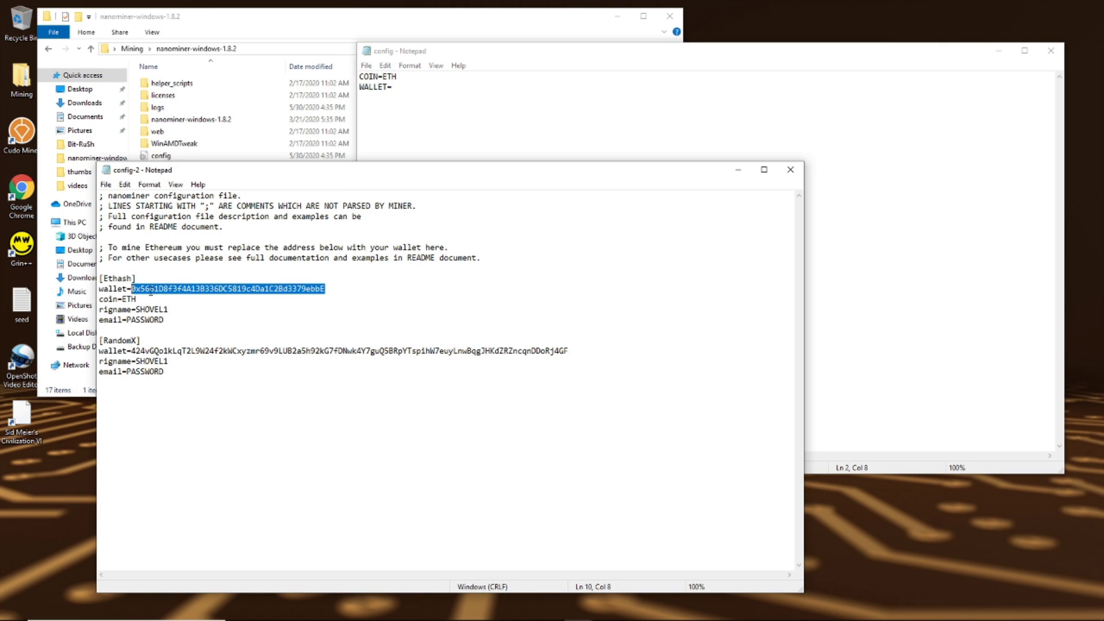
{"action": "right_click", "coordinate": [150, 291]}
{"action": "left_click", "coordinate": [185, 328]}
{"action": "left_click", "coordinate": [406, 130]}
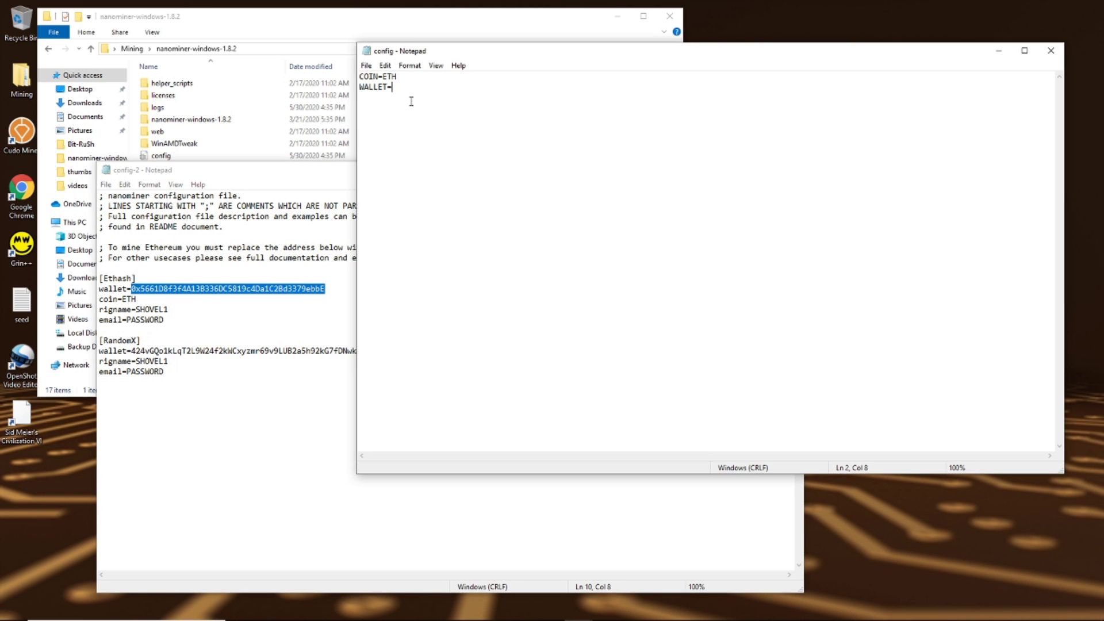
{"action": "right_click", "coordinate": [409, 88]}
{"action": "left_click", "coordinate": [440, 142]}
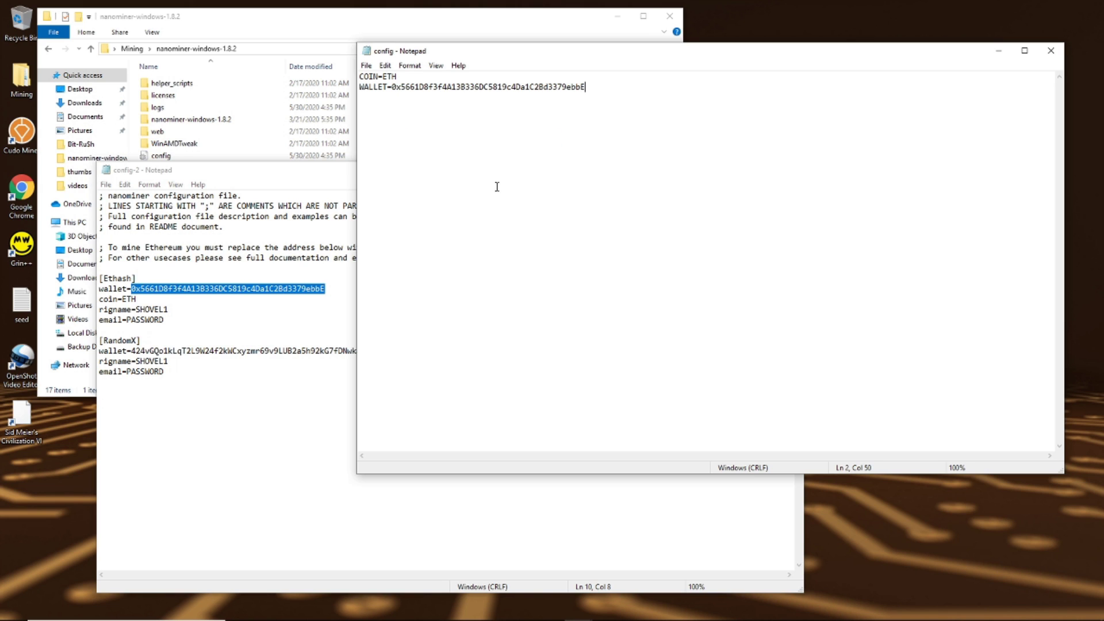
Step: Save the edited config file and minimize its Notepad window
{"action": "left_click", "coordinate": [365, 65]}
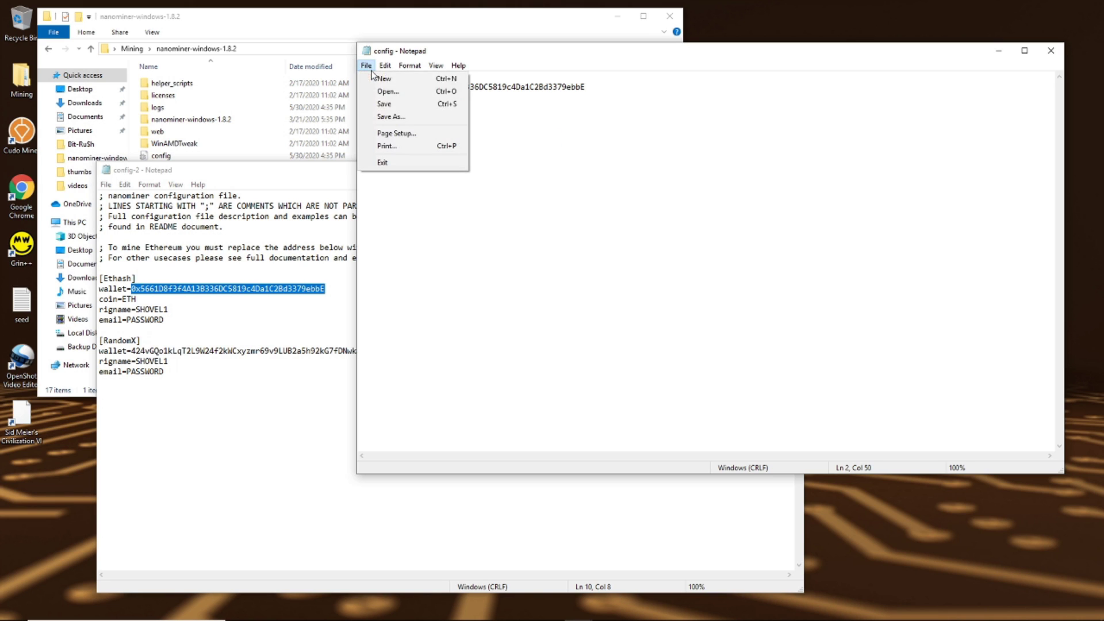
{"action": "left_click", "coordinate": [388, 109]}
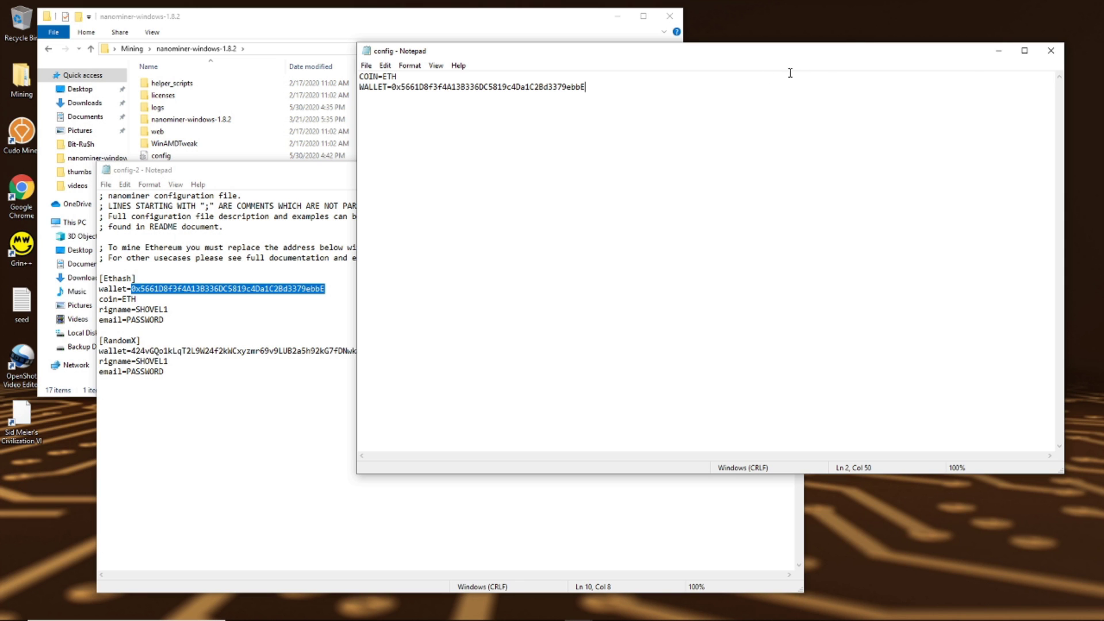
{"action": "left_click", "coordinate": [999, 52]}
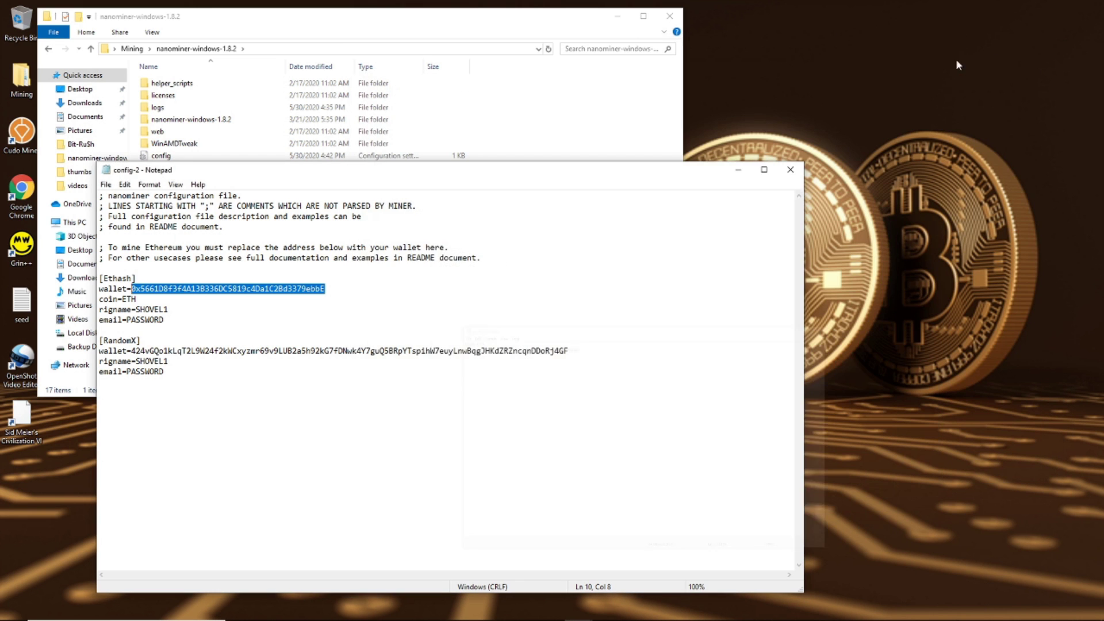
Step: Launch nanominer.exe so it starts mining Ethereum on Nanopool, and reposition its console
{"action": "left_click", "coordinate": [549, 136]}
{"action": "double_click", "coordinate": [169, 252]}
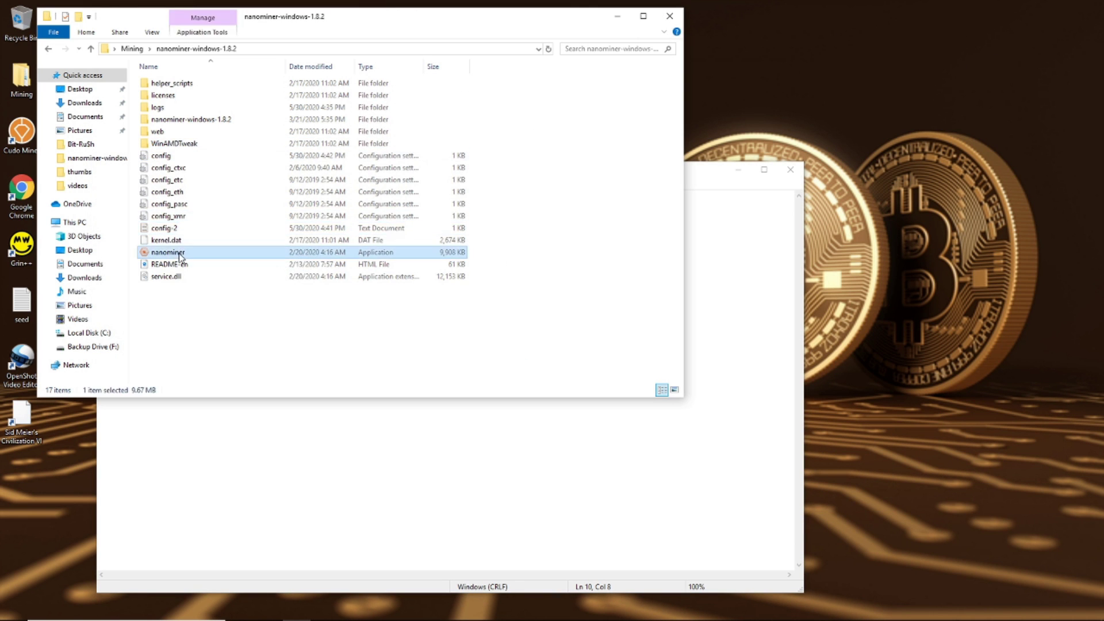
{"action": "left_click_drag", "start_coordinate": [326, 25], "coordinate": [444, 88]}
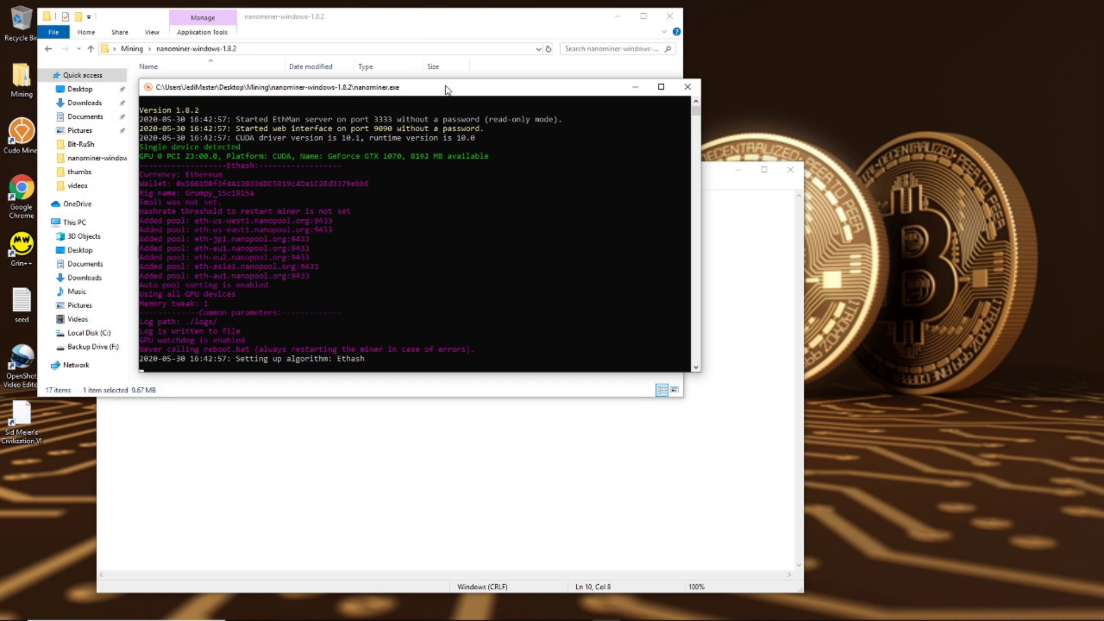
{"action": "left_click_drag", "start_coordinate": [696, 115], "coordinate": [697, 110]}
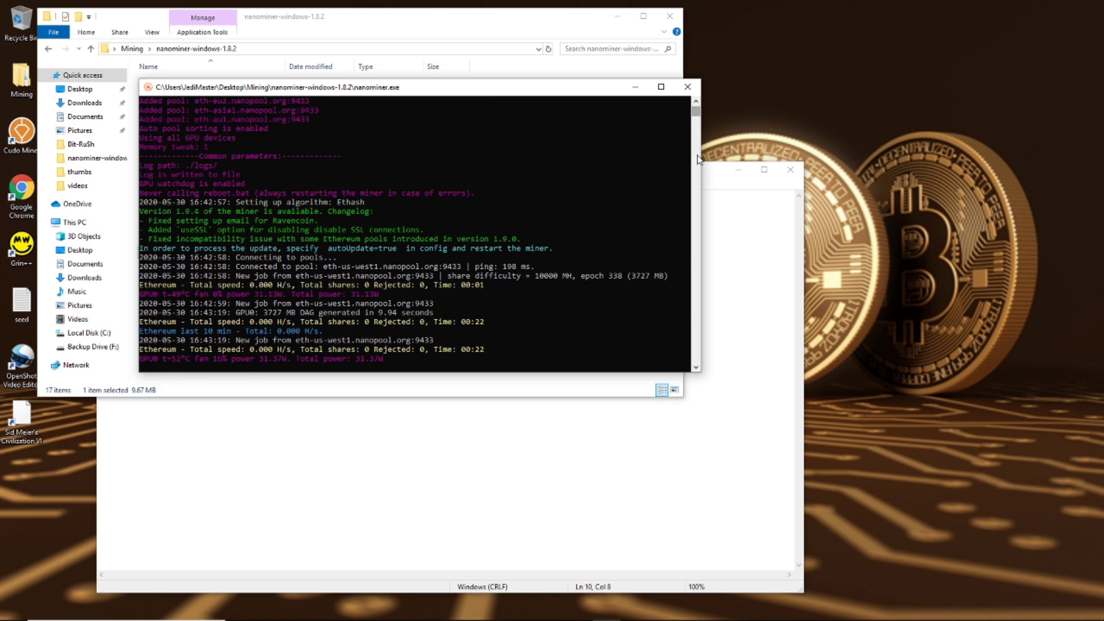
Step: Scroll through the miner's log, then bring the config-2 notes back to the front
{"action": "left_click", "coordinate": [696, 368]}
{"action": "left_click", "coordinate": [695, 368]}
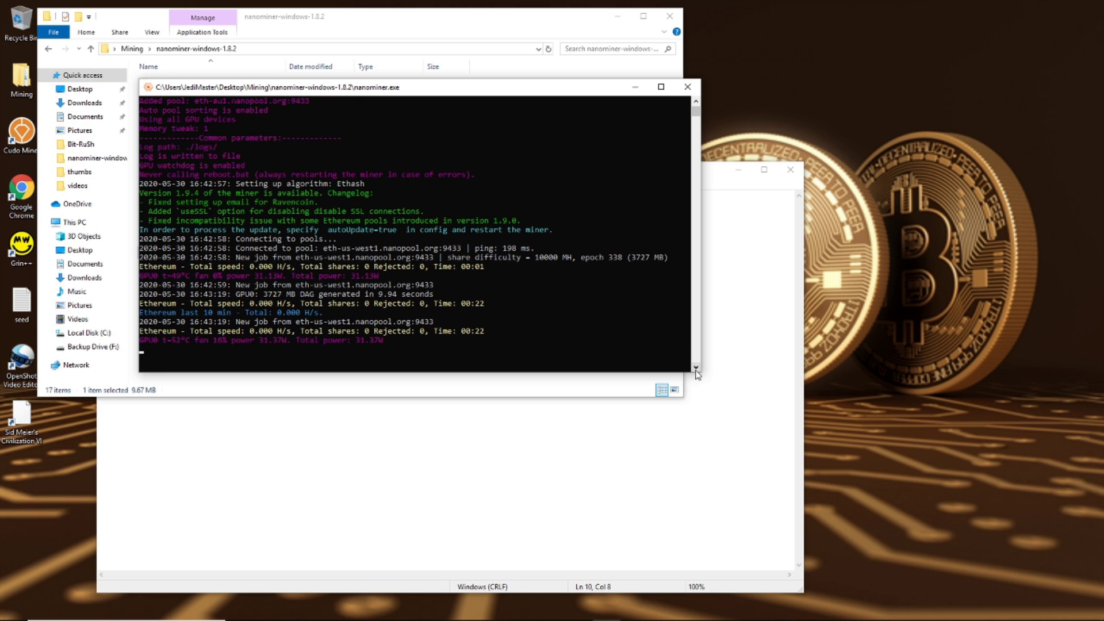
{"action": "left_click", "coordinate": [696, 369]}
{"action": "left_click", "coordinate": [696, 368]}
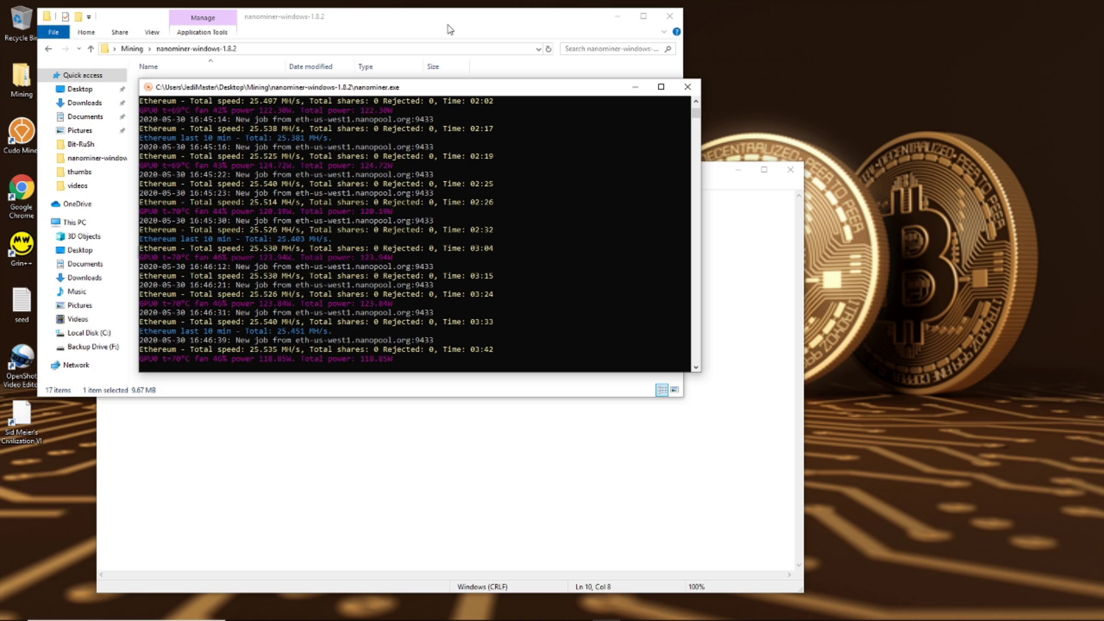
{"action": "left_click", "coordinate": [788, 177]}
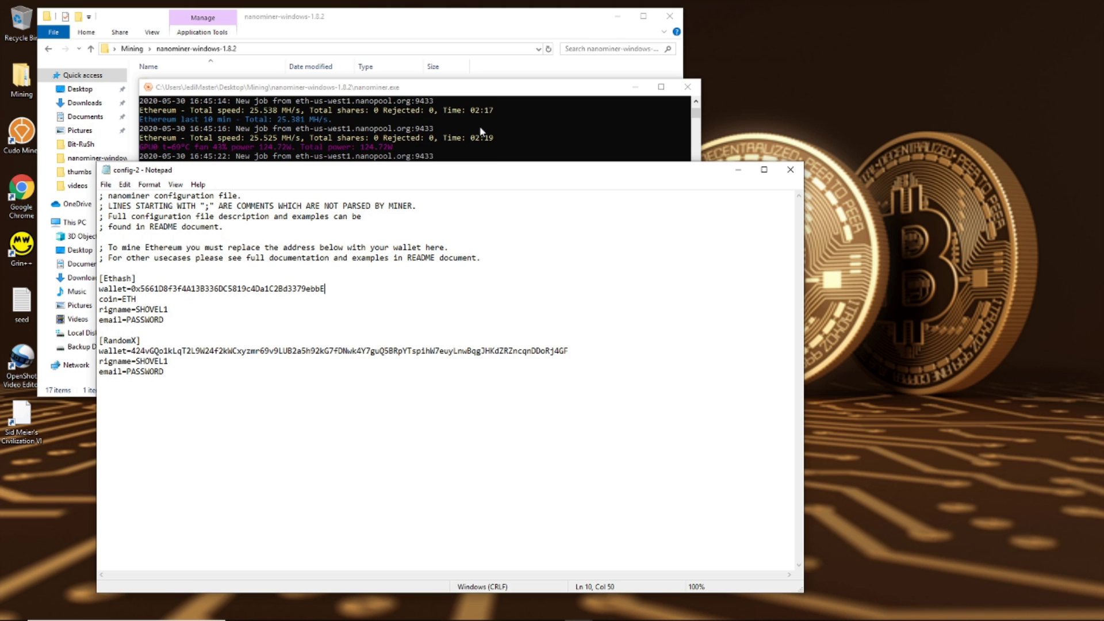
Step: Move config-2 aside and reopen config from the nanominer folder
{"action": "left_click_drag", "start_coordinate": [552, 171], "coordinate": [760, 238]}
{"action": "left_click", "coordinate": [393, 30]}
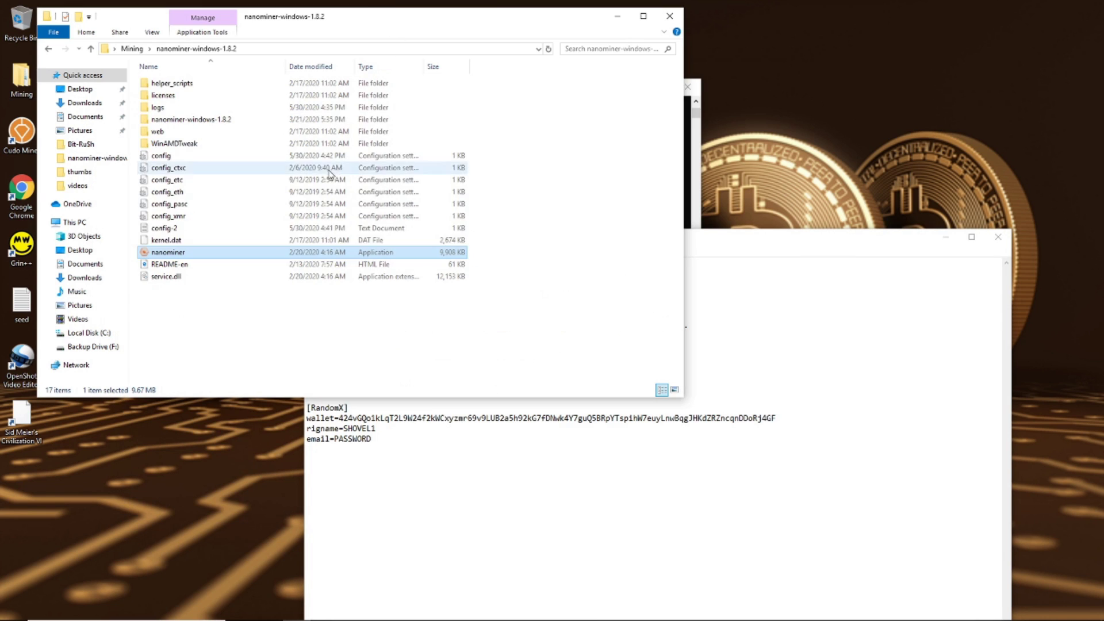
{"action": "left_click", "coordinate": [162, 157]}
{"action": "double_click", "coordinate": [162, 161]}
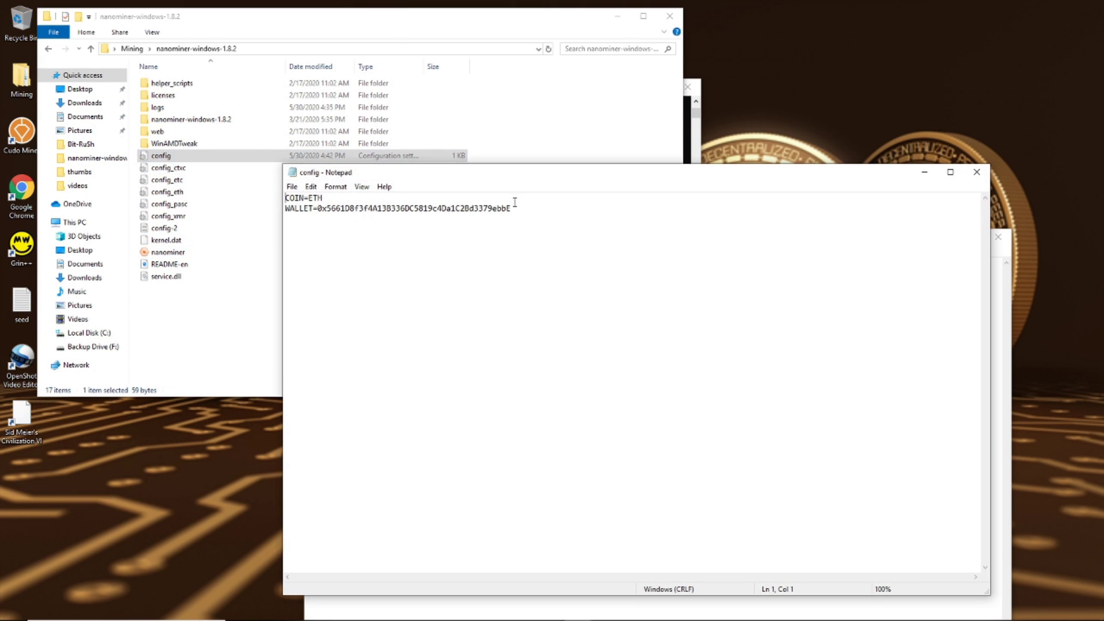
Step: Add a RIGNAME=SHOVEL1 line below the wallet and begin an EMAIL= line under it
{"action": "key", "text": "Return"}
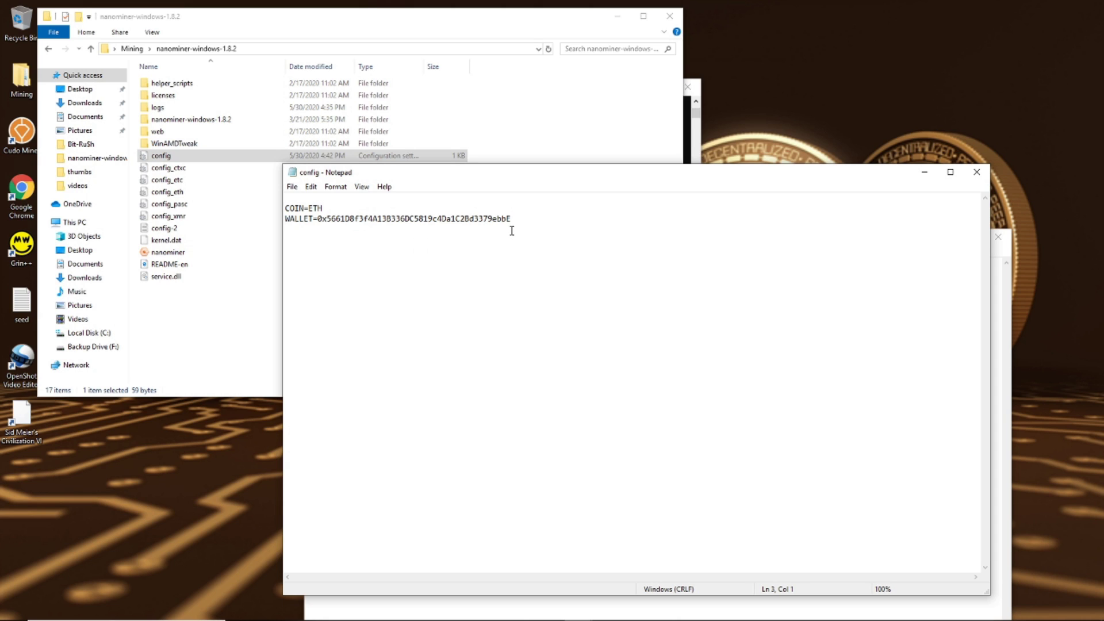
{"action": "left_click", "coordinate": [538, 224]}
{"action": "key", "text": "Return"}
{"action": "type", "text": "RIGNAME"}
{"action": "type", "text": "="}
{"action": "type", "text": "SHOV"}
{"action": "type", "text": "EL-1"}
{"action": "key", "text": "BackSpace"}
{"action": "key", "text": "BackSpace"}
{"action": "type", "text": "1"}
{"action": "type", "text": "EMAIL"}
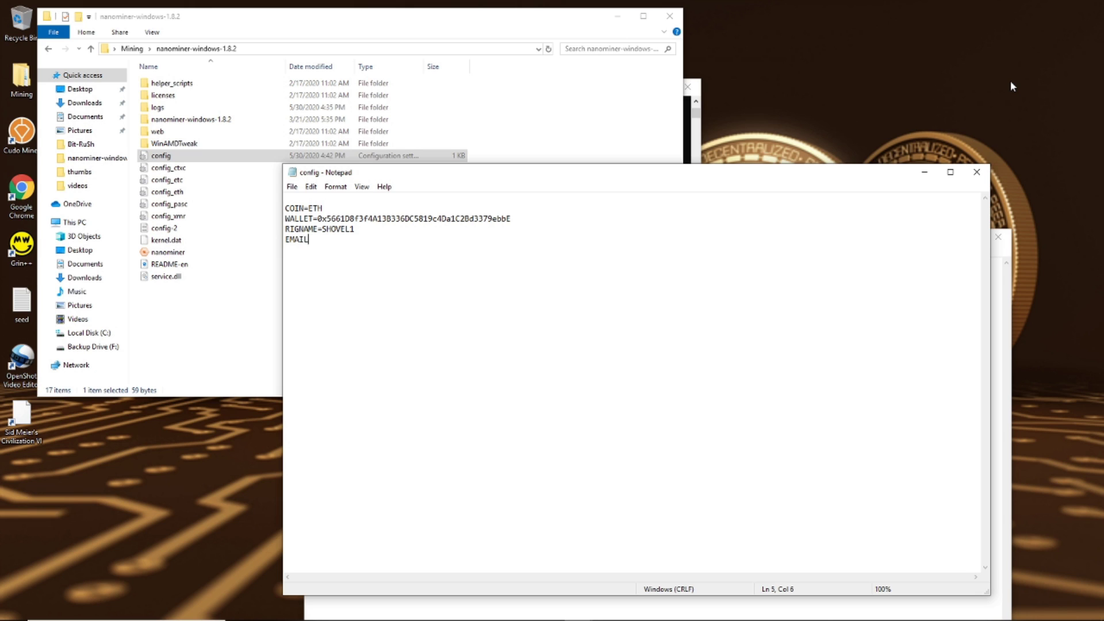
{"action": "type", "text": "=PASSWORD"}
Step: Bring the nanominer console forward and scroll its log to the top
{"action": "left_click", "coordinate": [696, 143]}
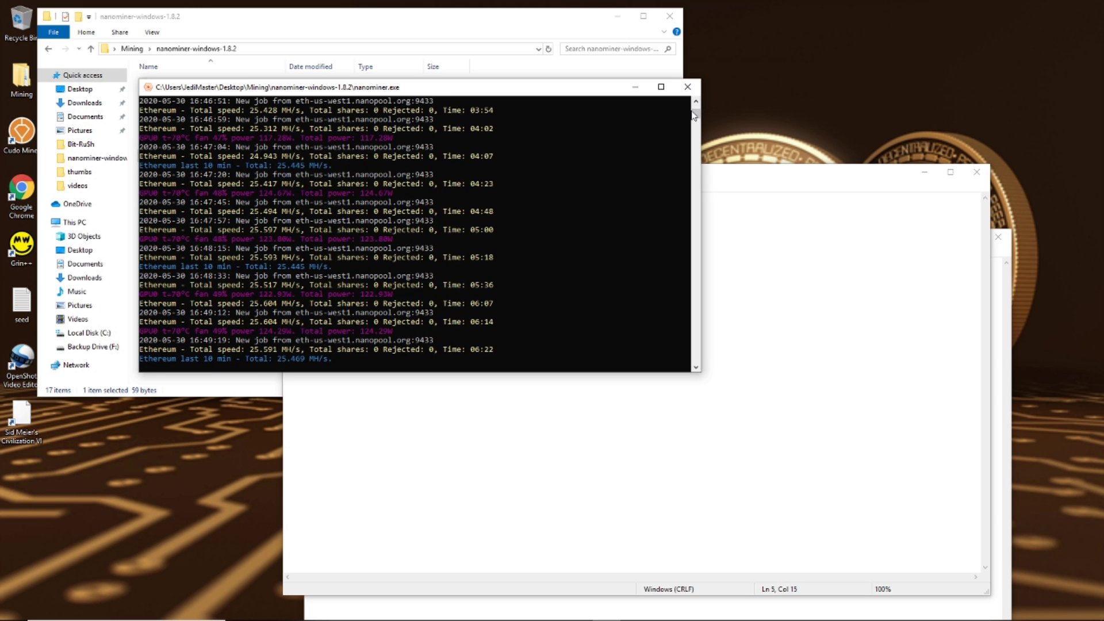
{"action": "left_click_drag", "start_coordinate": [694, 115], "coordinate": [696, 113]}
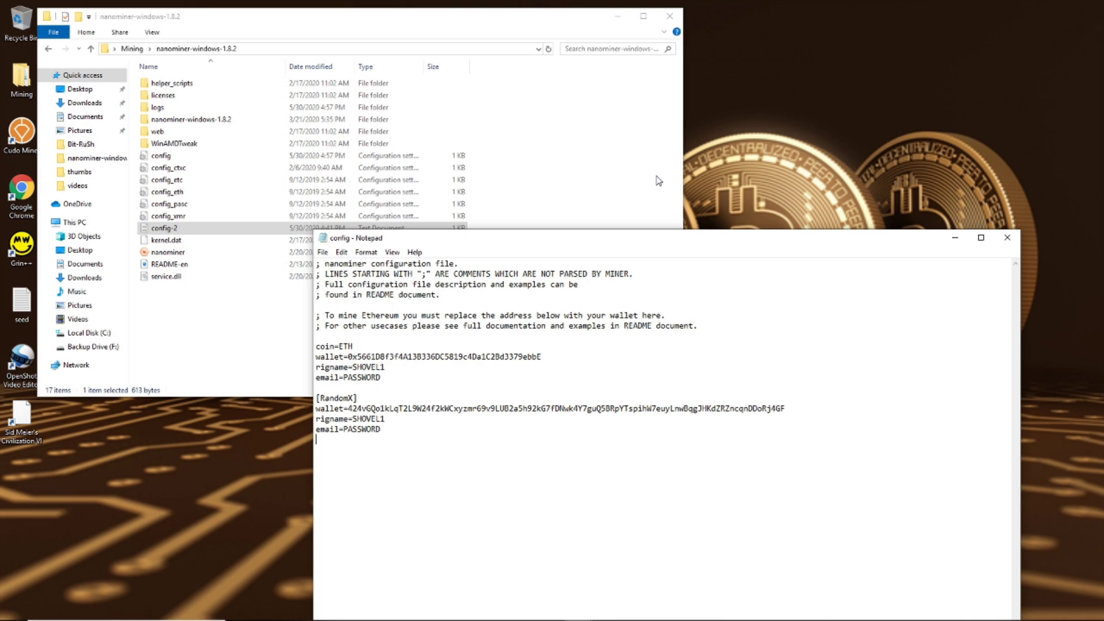
Step: Review the four ETH lines and the [RandomX] header, then save config
{"action": "left_click_drag", "start_coordinate": [316, 346], "coordinate": [398, 376]}
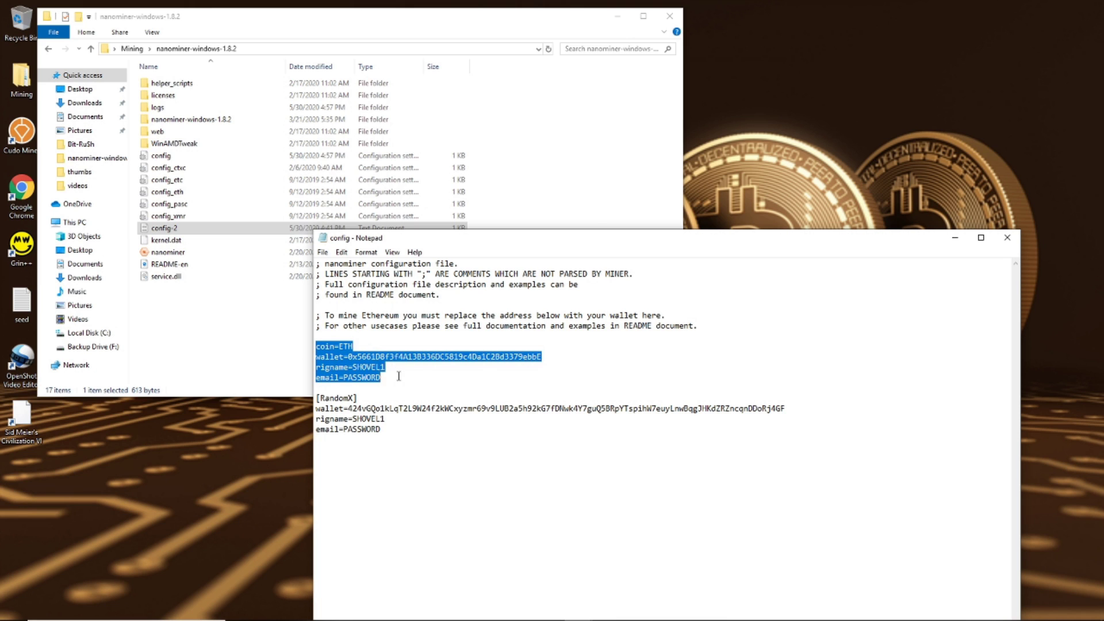
{"action": "left_click", "coordinate": [418, 451]}
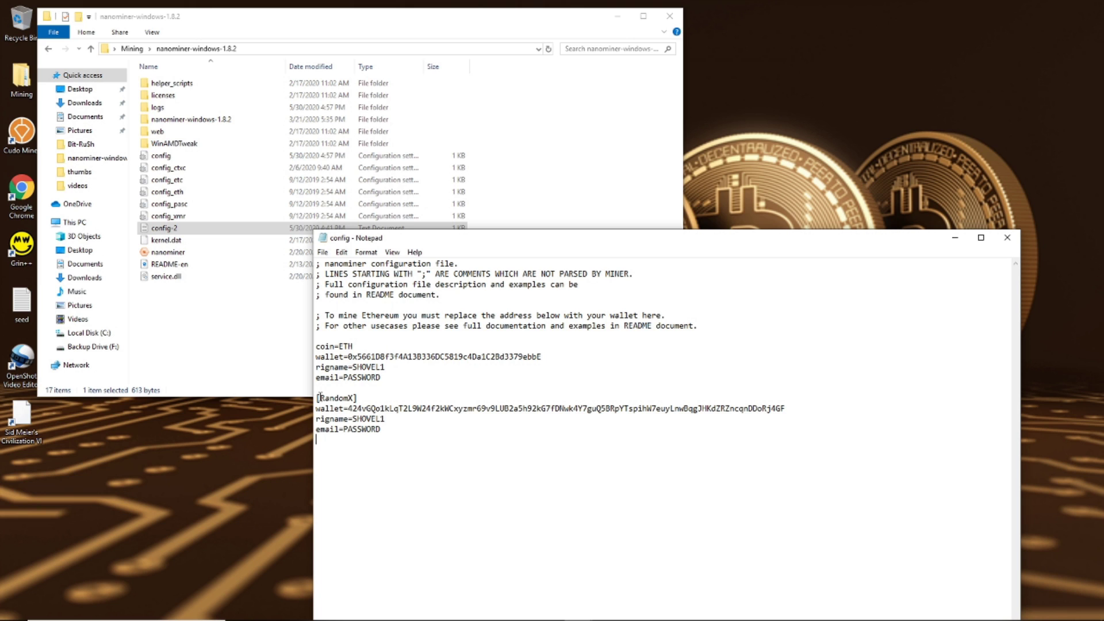
{"action": "left_click_drag", "start_coordinate": [359, 398], "coordinate": [315, 398]}
{"action": "left_click", "coordinate": [369, 396]}
{"action": "left_click", "coordinate": [323, 252]}
{"action": "left_click", "coordinate": [346, 292]}
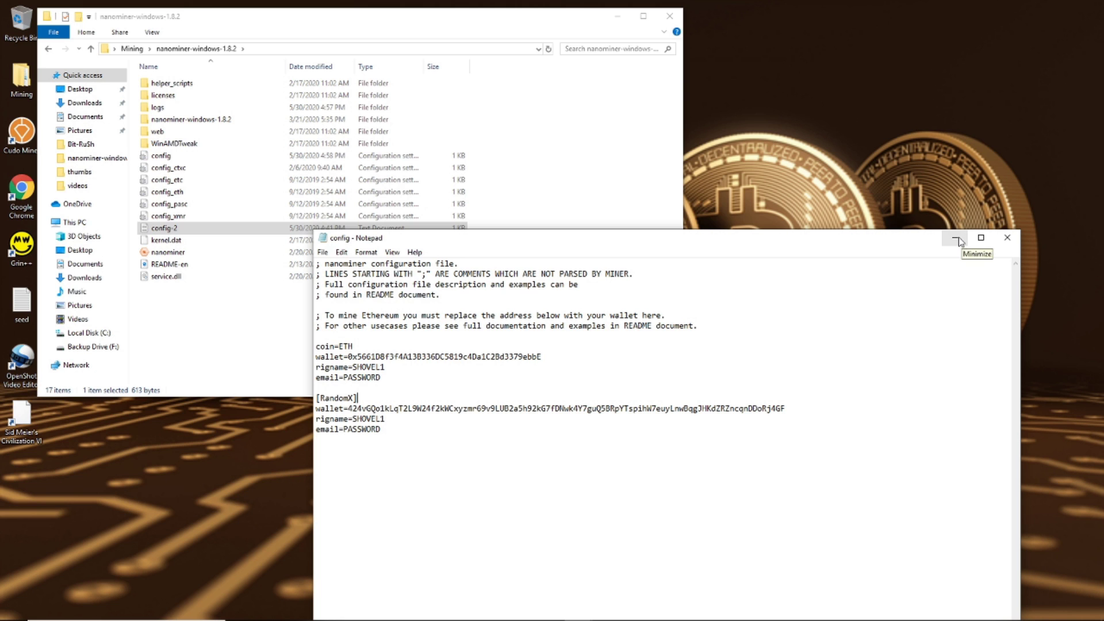
Step: Relaunch nanominer.exe with the updated config and review its Ethash and RandomX startup lines
{"action": "left_click", "coordinate": [260, 340]}
{"action": "left_click", "coordinate": [161, 253]}
{"action": "double_click", "coordinate": [161, 253]}
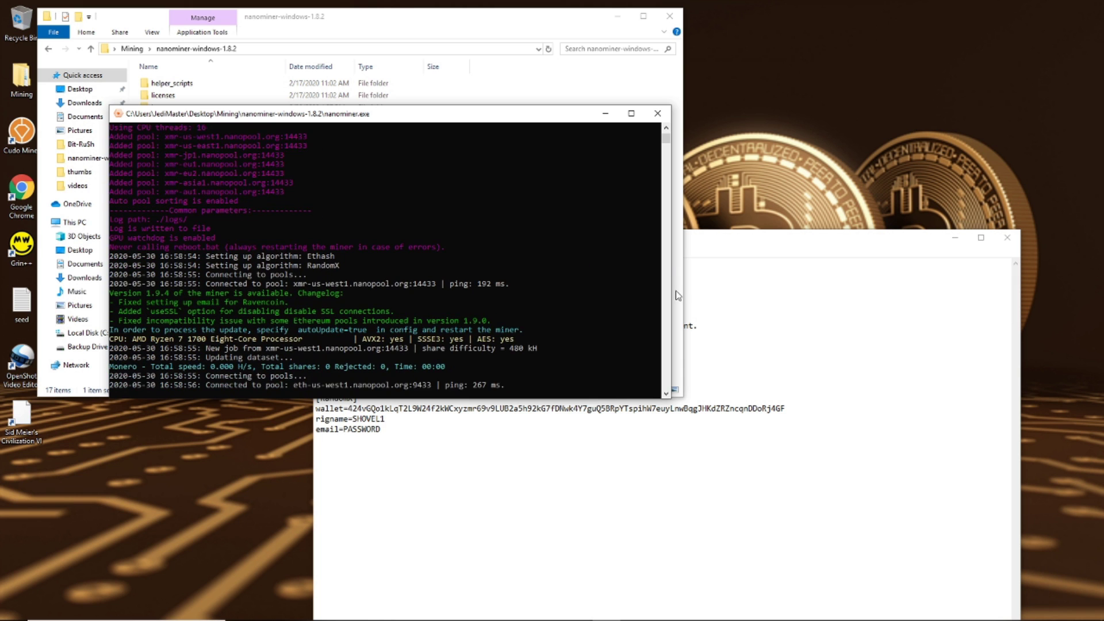
{"action": "left_click_drag", "start_coordinate": [667, 138], "coordinate": [667, 130]}
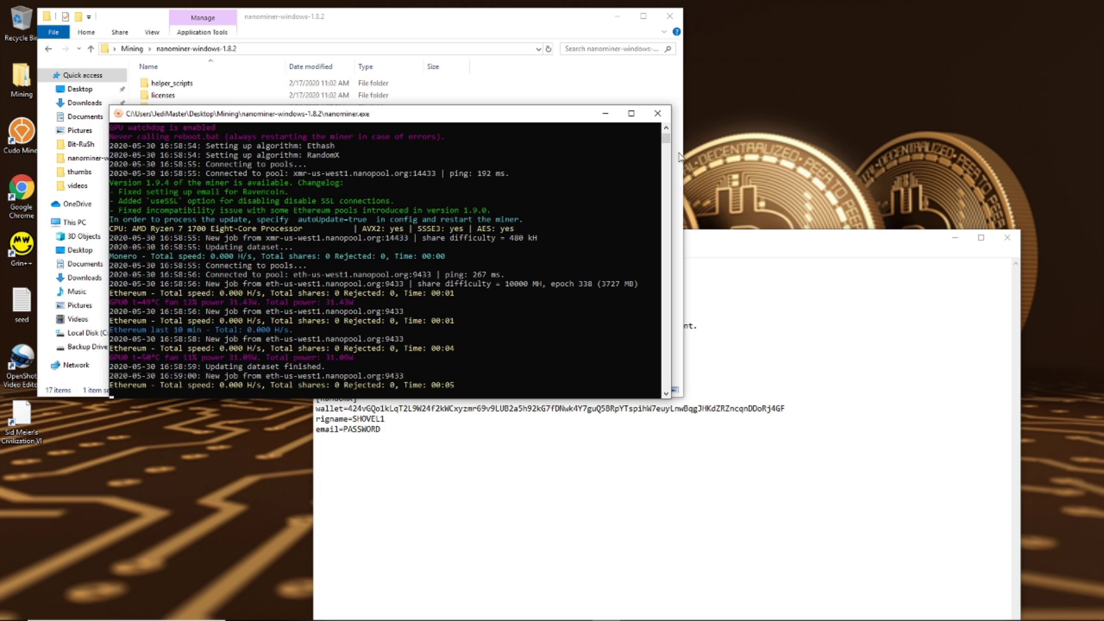
{"action": "left_click_drag", "start_coordinate": [665, 142], "coordinate": [666, 143]}
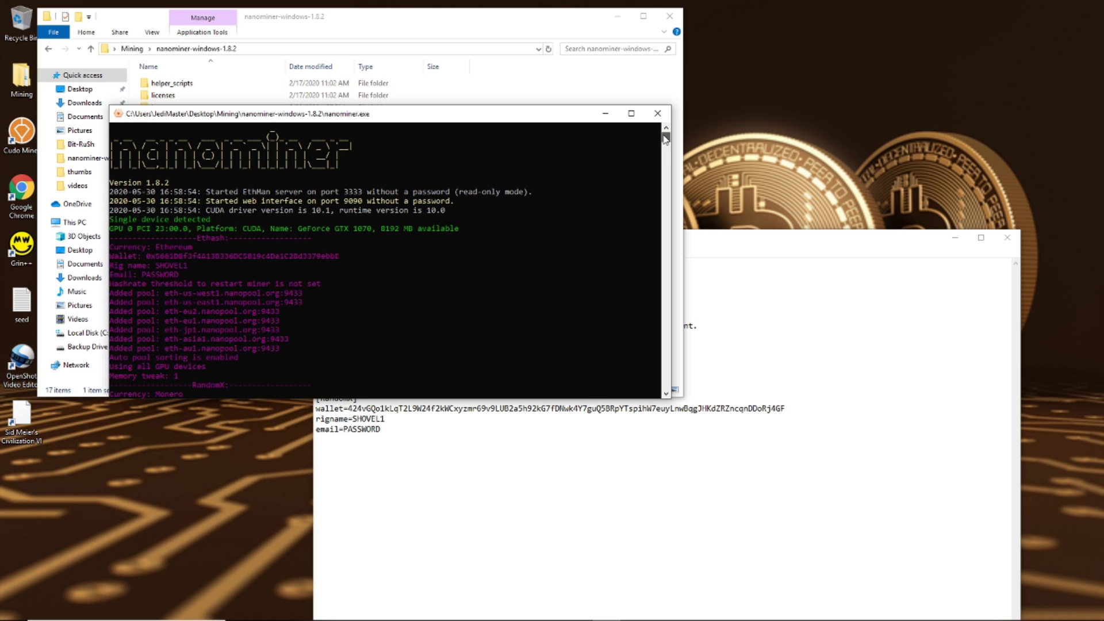
Step: Bring config forward, move it up-left and highlight the ETH rig name and email lines
{"action": "left_click", "coordinate": [702, 238]}
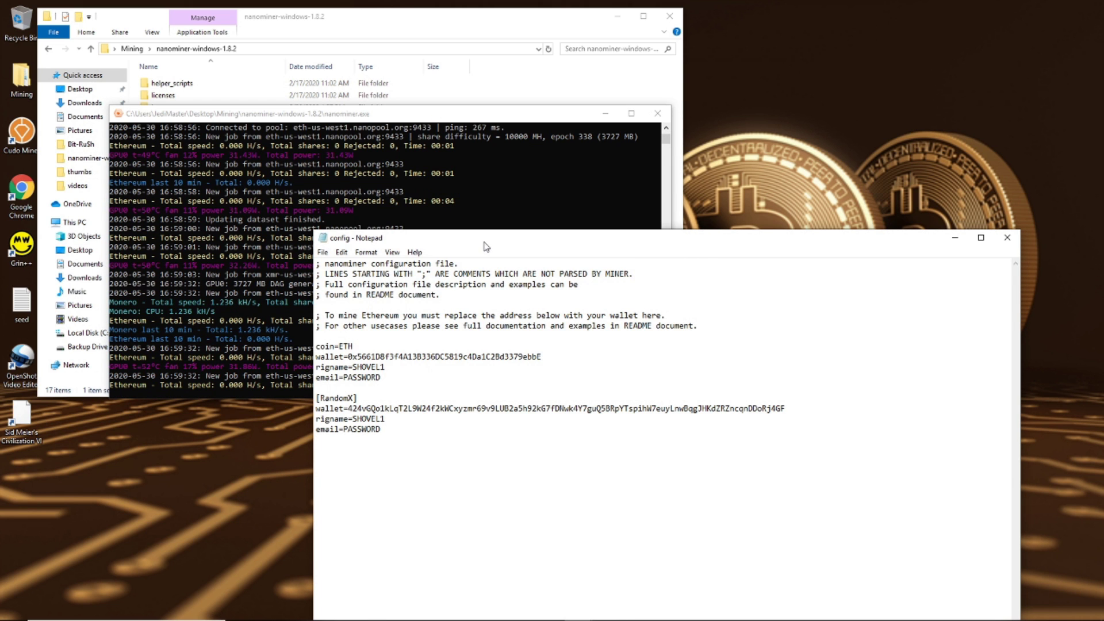
{"action": "left_click_drag", "start_coordinate": [486, 244], "coordinate": [431, 198]}
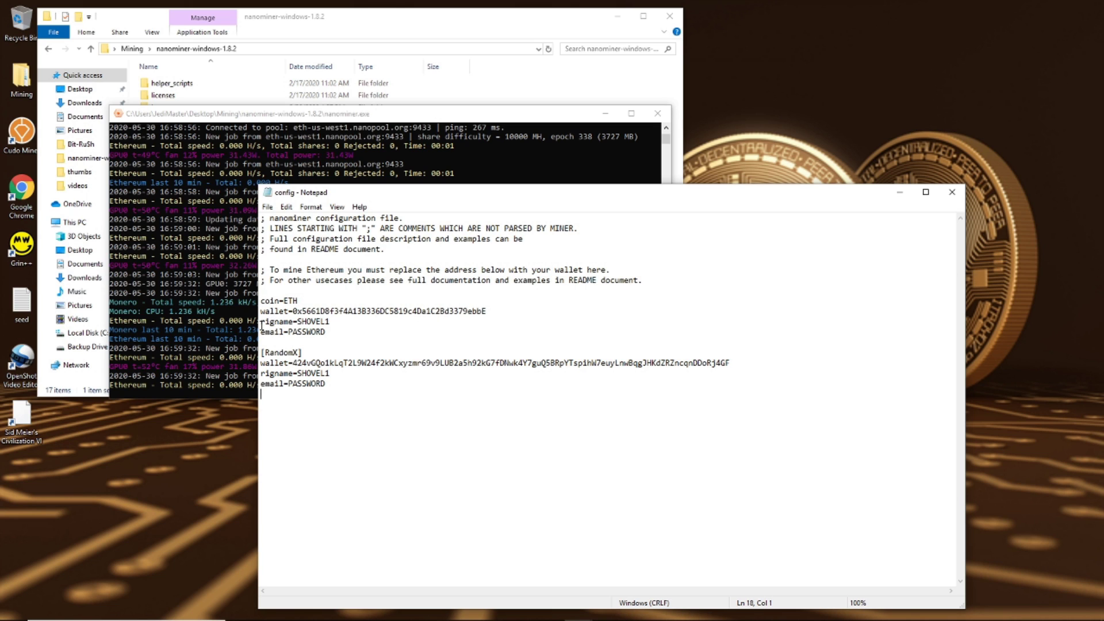
{"action": "left_click_drag", "start_coordinate": [260, 321], "coordinate": [362, 337]}
{"action": "left_click", "coordinate": [355, 331]}
{"action": "left_click", "coordinate": [354, 391]}
Step: Highlight the [RandomX] header, Monero wallet address, SHOVEL1 rig name and email line in turn
{"action": "left_click_drag", "start_coordinate": [304, 353], "coordinate": [260, 355]}
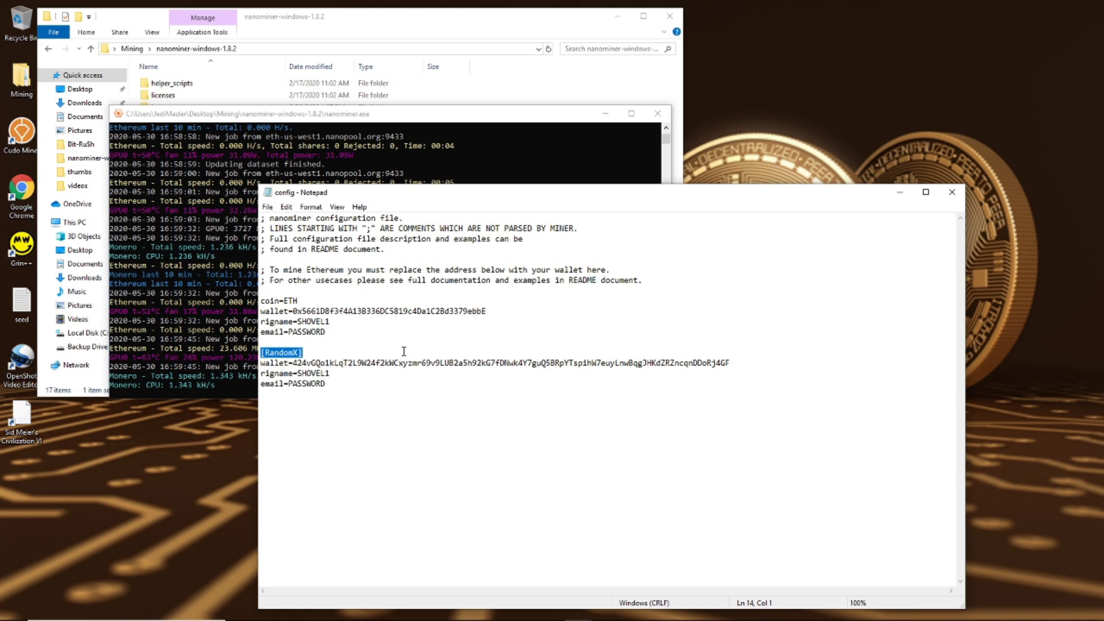
{"action": "left_click_drag", "start_coordinate": [292, 364], "coordinate": [742, 362]}
{"action": "left_click", "coordinate": [414, 395]}
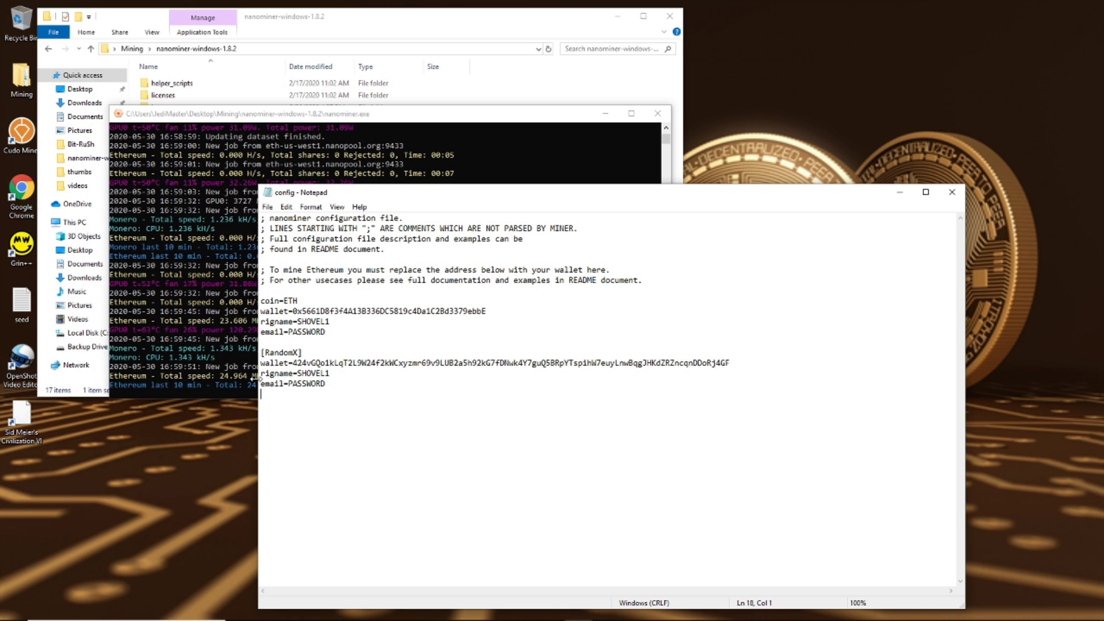
{"action": "left_click_drag", "start_coordinate": [331, 374], "coordinate": [297, 373]}
{"action": "left_click", "coordinate": [311, 322]}
{"action": "left_click_drag", "start_coordinate": [260, 384], "coordinate": [288, 385]}
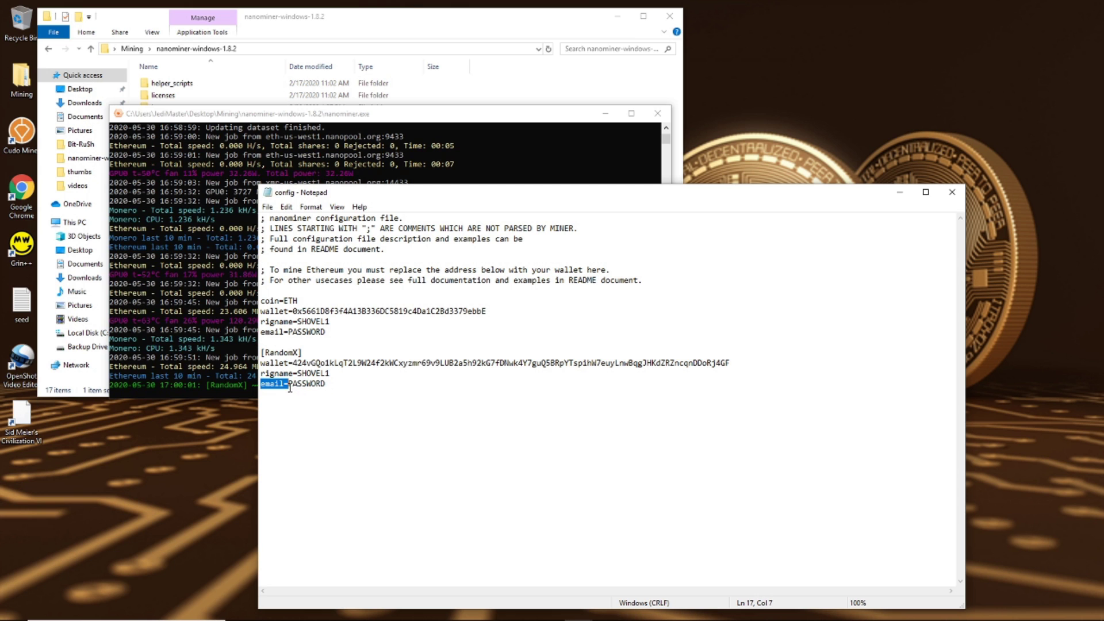
{"action": "left_click", "coordinate": [339, 387]}
{"action": "left_click", "coordinate": [900, 192]}
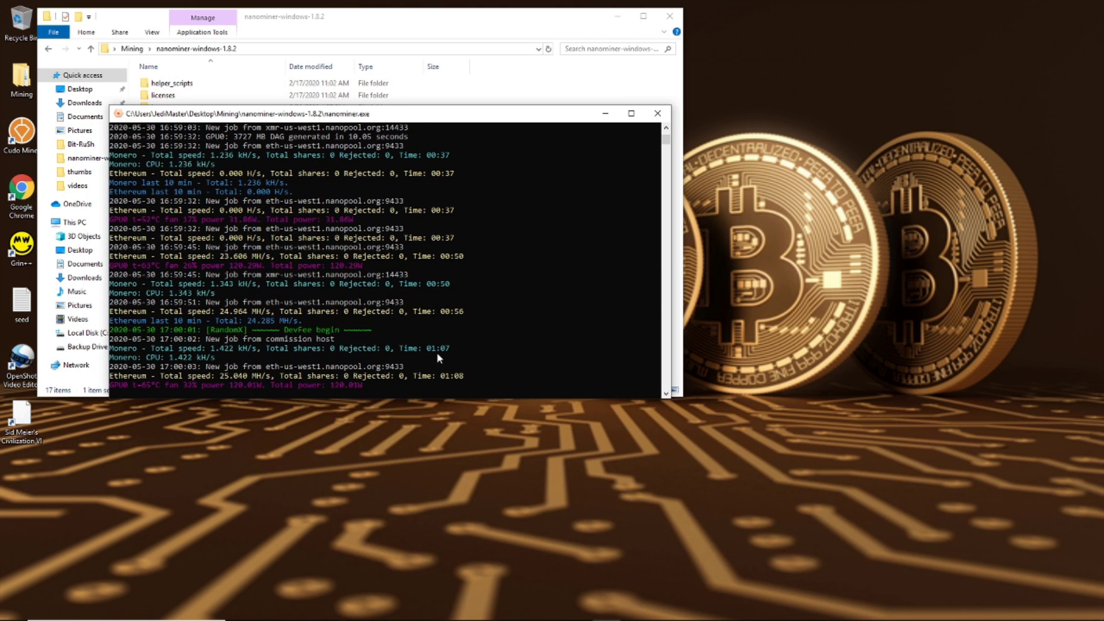